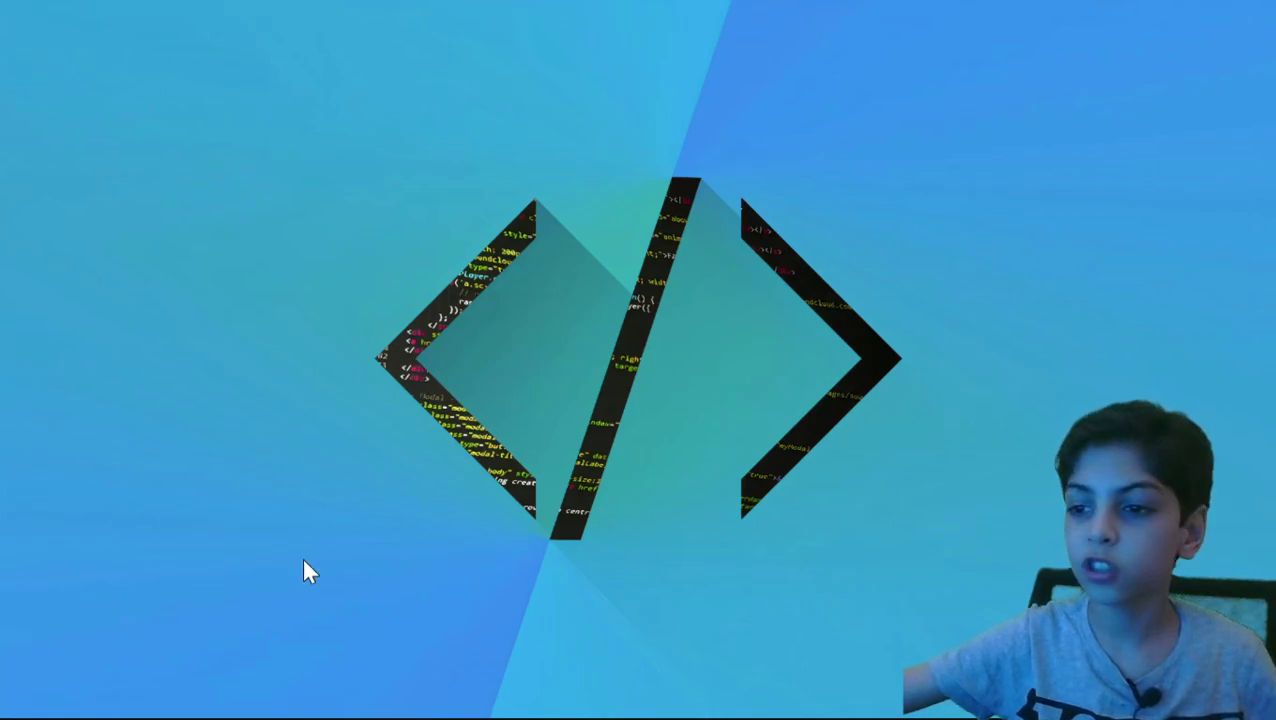
{"action": "left_click", "coordinate": [161, 708]}
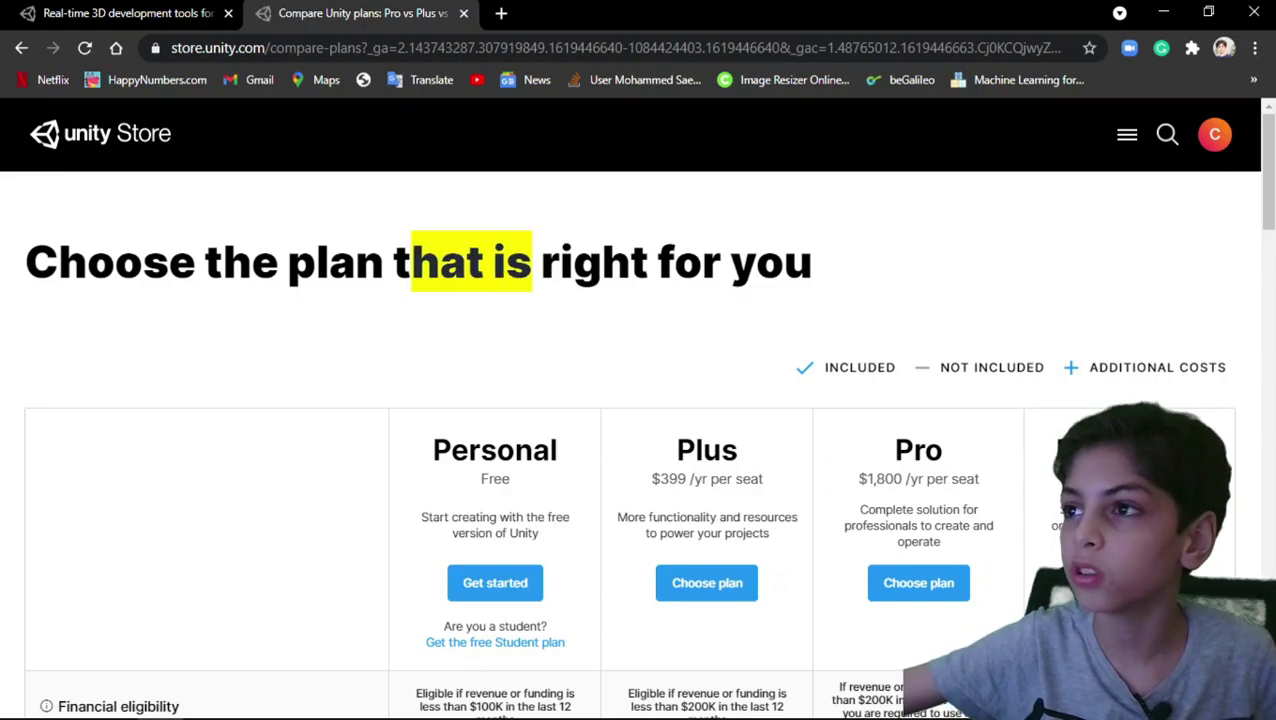
{"action": "scroll", "coordinate": [421, 316], "scroll_direction": "down", "scroll_amount": 2}
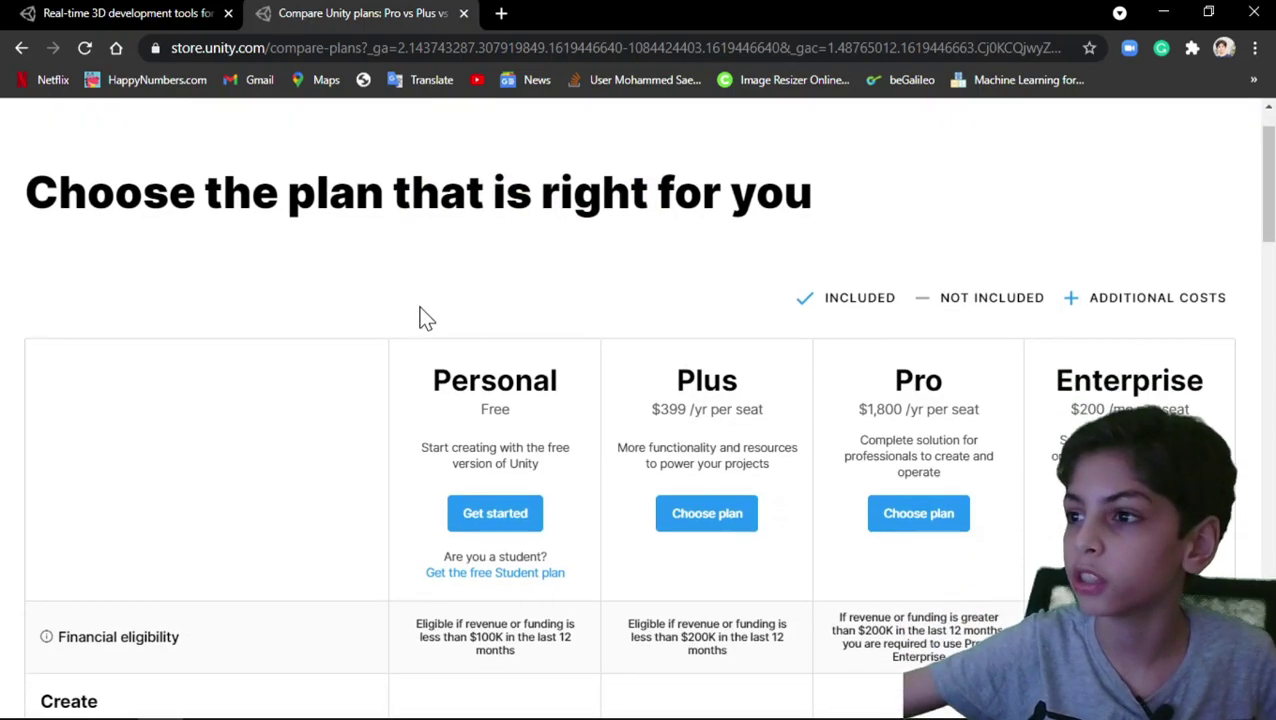
{"action": "scroll", "coordinate": [447, 407], "scroll_direction": "down", "scroll_amount": 3}
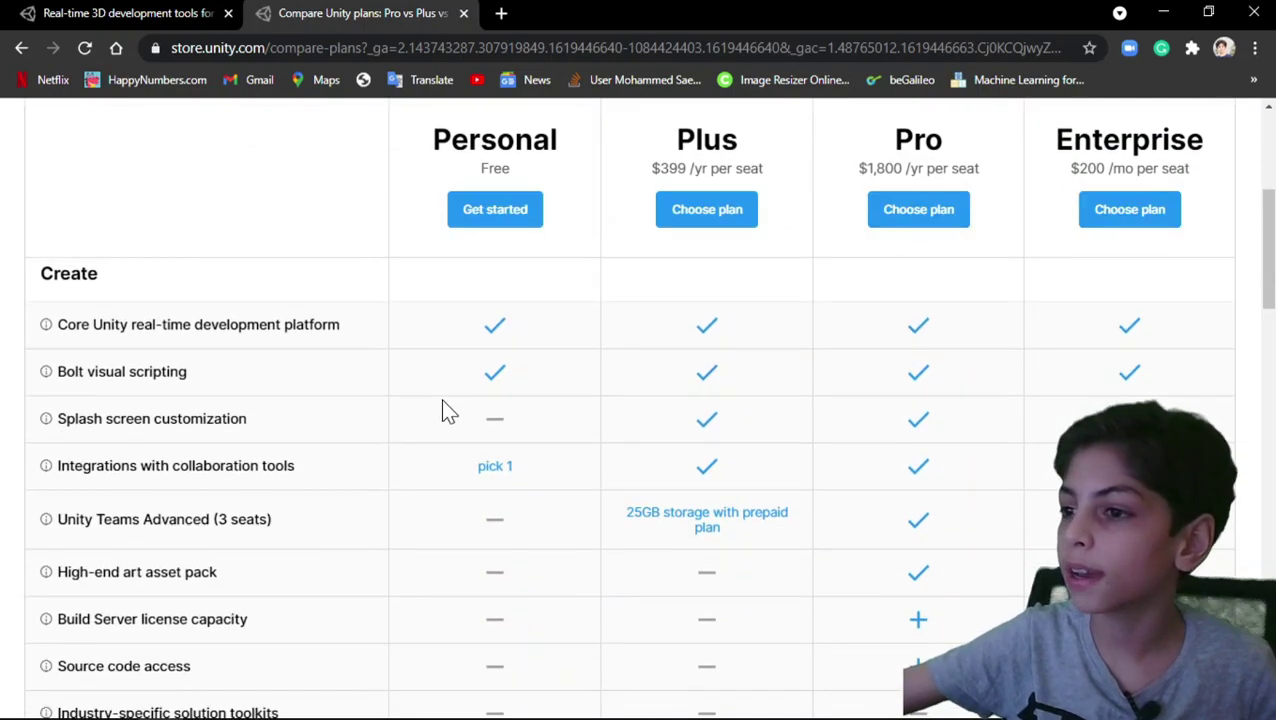
{"action": "scroll", "coordinate": [518, 421], "scroll_direction": "up", "scroll_amount": 5}
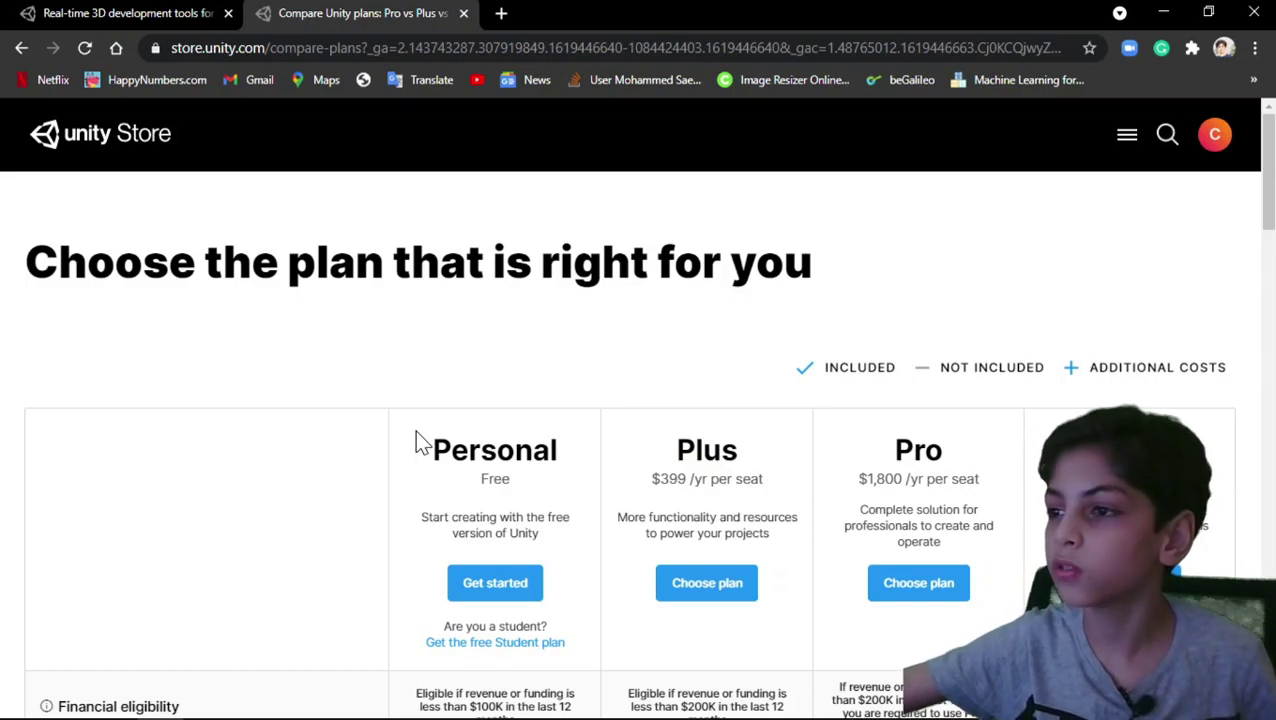
{"action": "scroll", "coordinate": [419, 441], "scroll_direction": "down", "scroll_amount": 1}
{"action": "scroll", "coordinate": [336, 421], "scroll_direction": "down", "scroll_amount": 2}
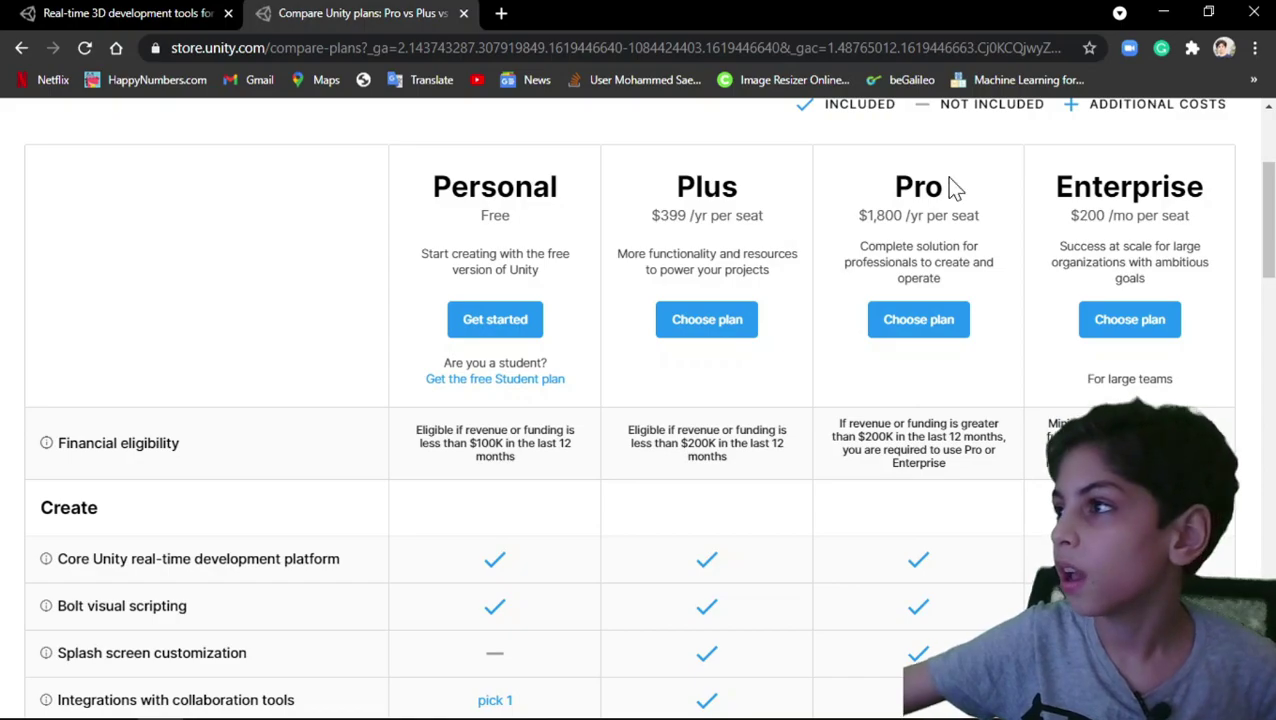
{"action": "scroll", "coordinate": [652, 272], "scroll_direction": "up", "scroll_amount": 1}
{"action": "scroll", "coordinate": [652, 272], "scroll_direction": "up", "scroll_amount": 1}
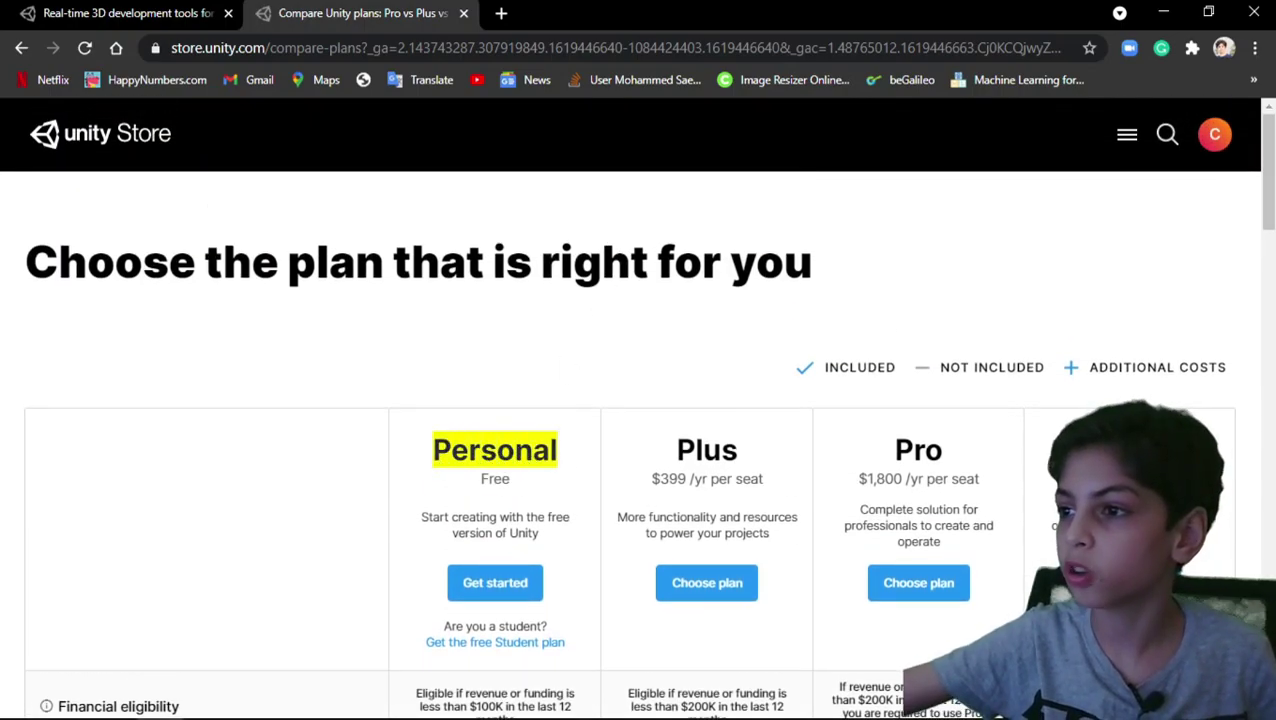
{"action": "scroll", "coordinate": [513, 493], "scroll_direction": "down", "scroll_amount": 3}
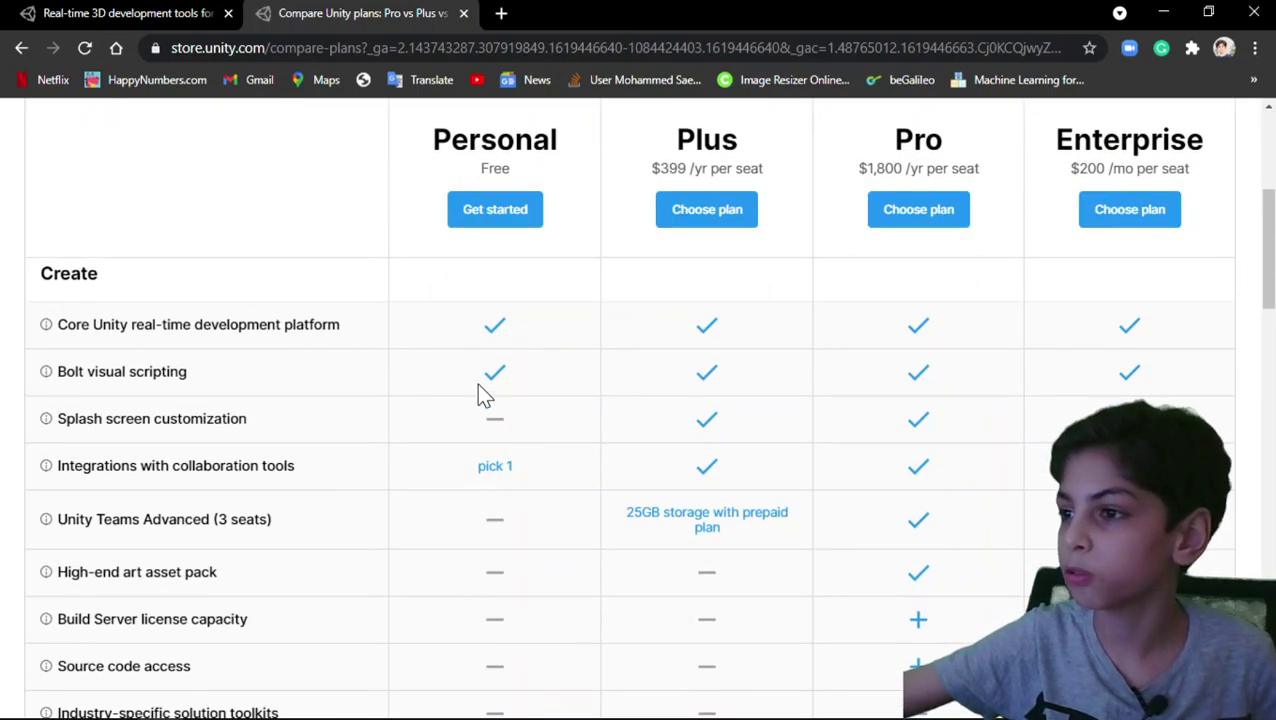
{"action": "scroll", "coordinate": [470, 420], "scroll_direction": "down", "scroll_amount": 4}
{"action": "scroll", "coordinate": [505, 452], "scroll_direction": "down", "scroll_amount": 3}
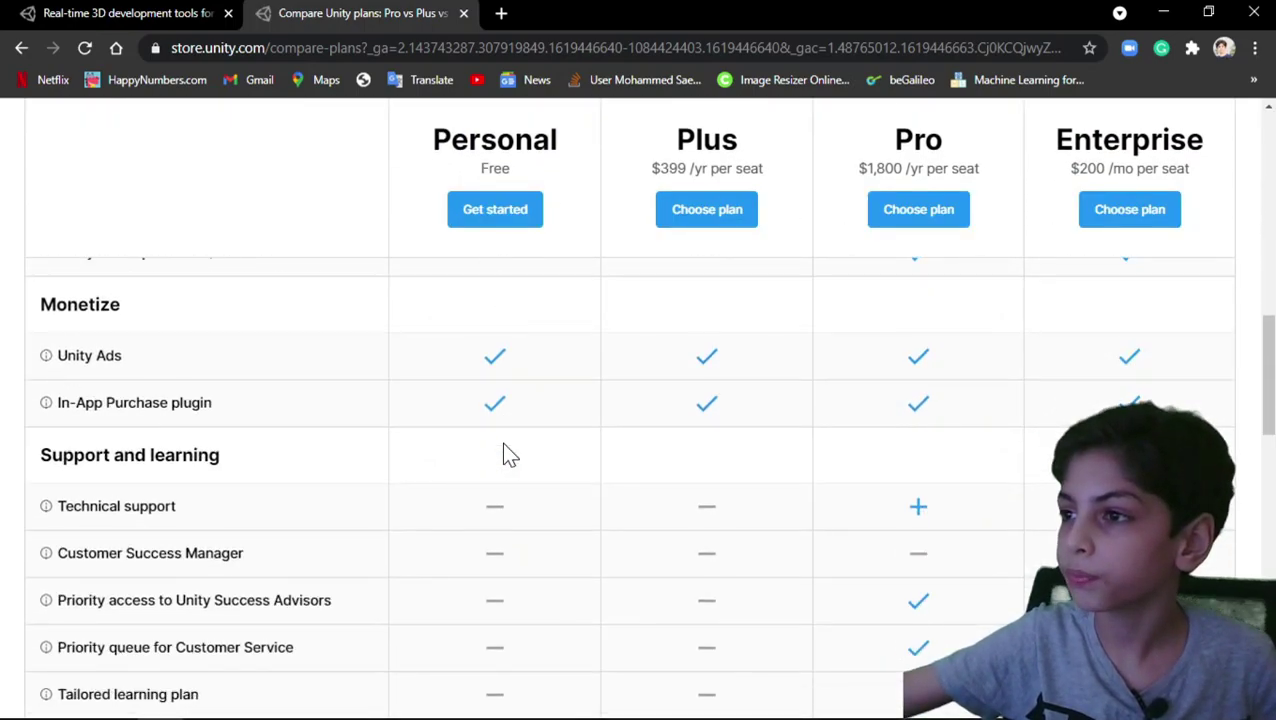
{"action": "scroll", "coordinate": [505, 452], "scroll_direction": "up", "scroll_amount": 10}
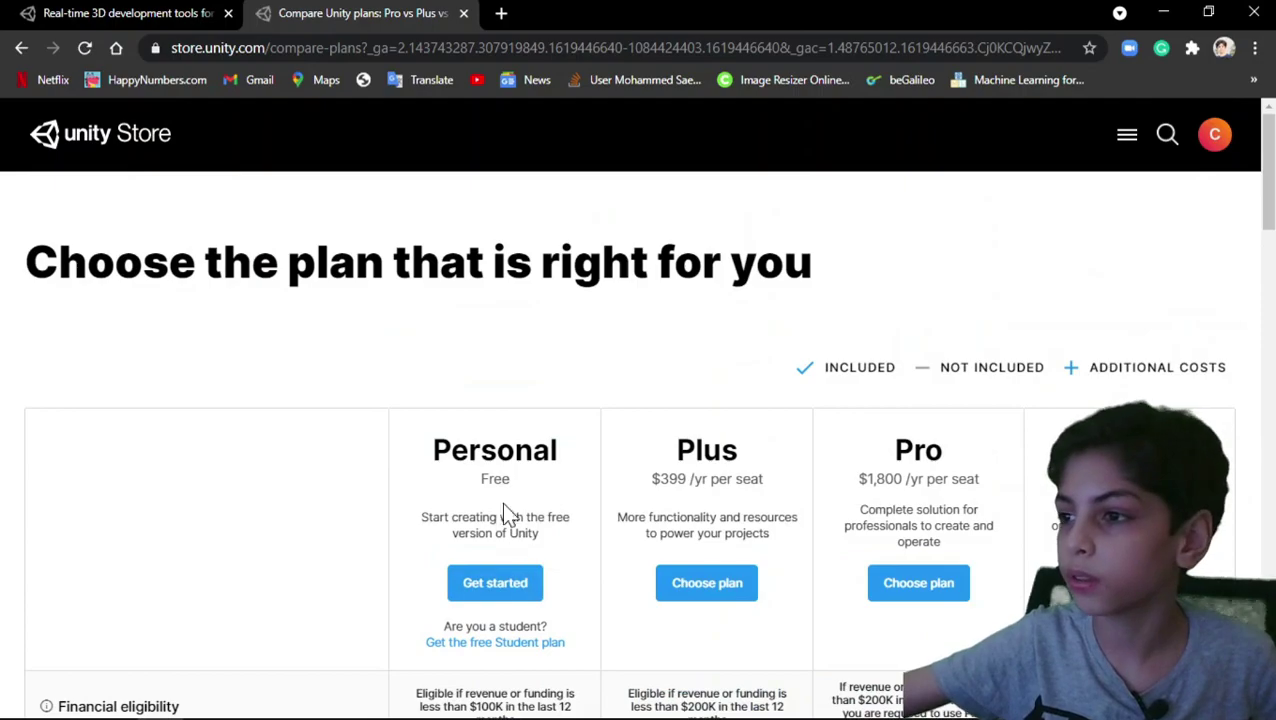
{"action": "scroll", "coordinate": [495, 505], "scroll_direction": "down", "scroll_amount": 1}
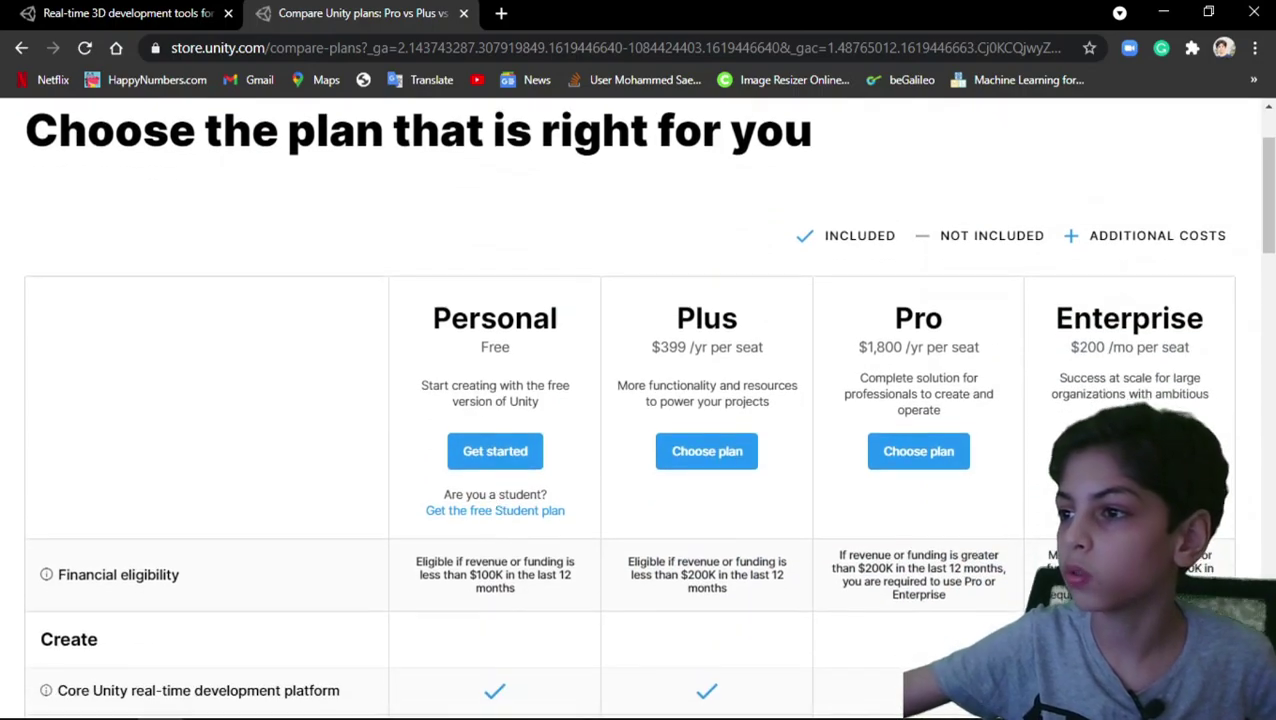
Choose the free Personal plan and browse its download page, including the Pick a Microgame details.
{"action": "left_click", "coordinate": [490, 452]}
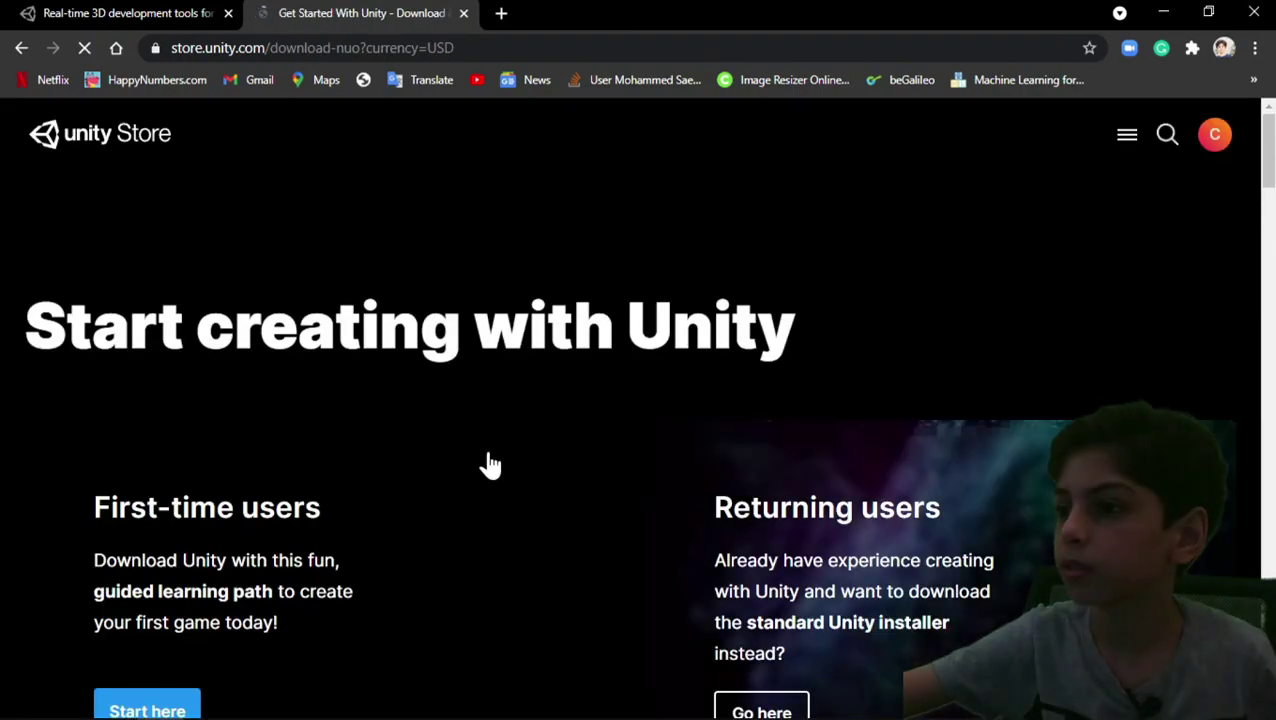
{"action": "scroll", "coordinate": [484, 460], "scroll_direction": "down", "scroll_amount": 3}
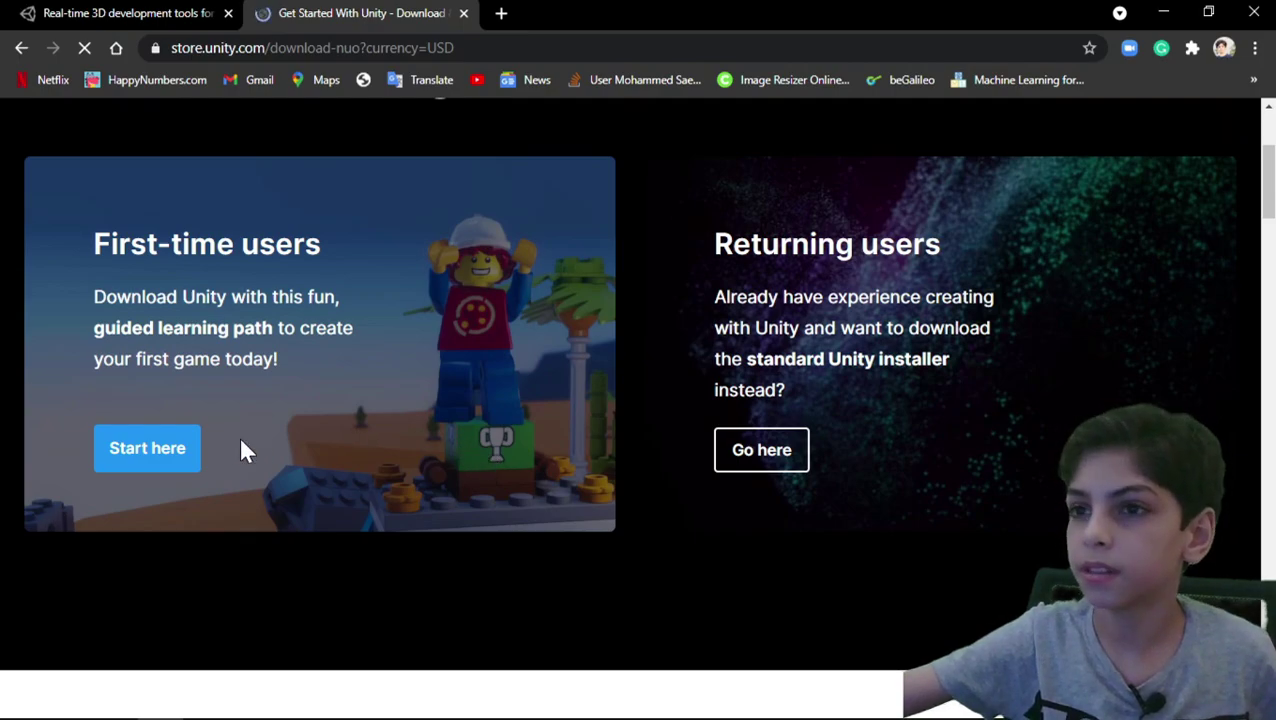
{"action": "scroll", "coordinate": [196, 403], "scroll_direction": "down", "scroll_amount": 5}
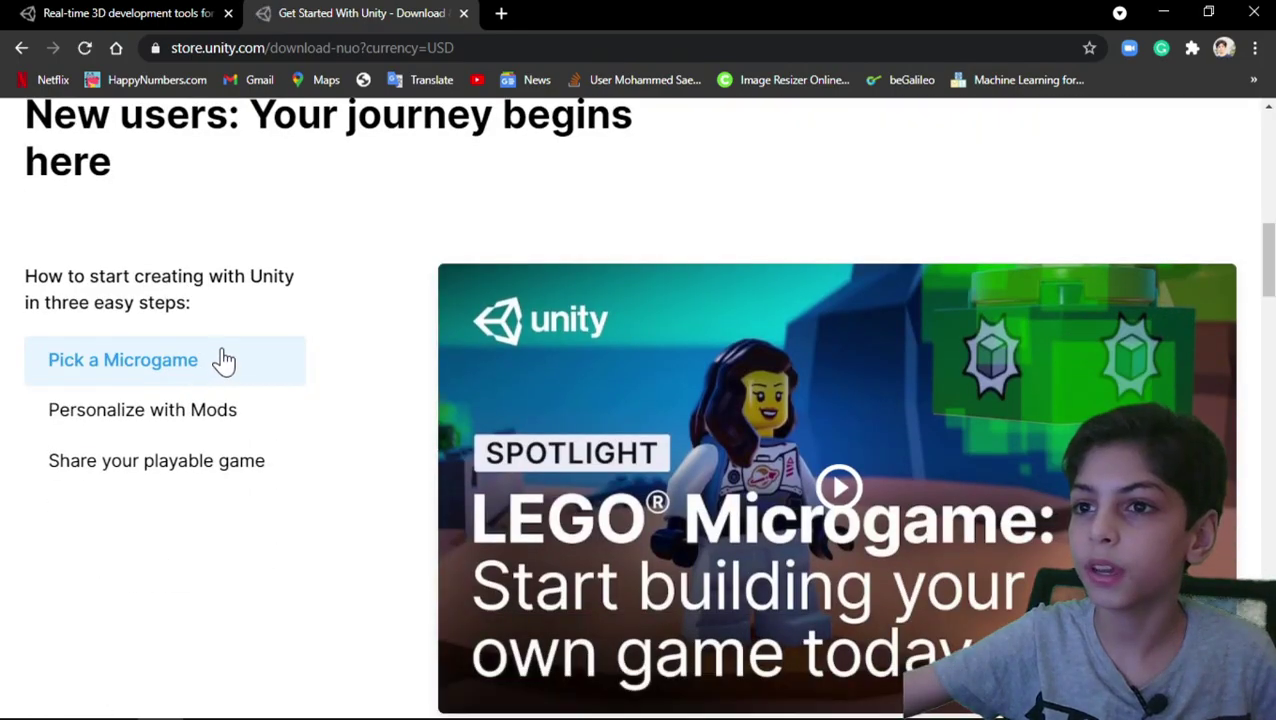
{"action": "left_click", "coordinate": [222, 362]}
{"action": "scroll", "coordinate": [220, 360], "scroll_direction": "down", "scroll_amount": 1}
{"action": "scroll", "coordinate": [390, 415], "scroll_direction": "down", "scroll_amount": 3}
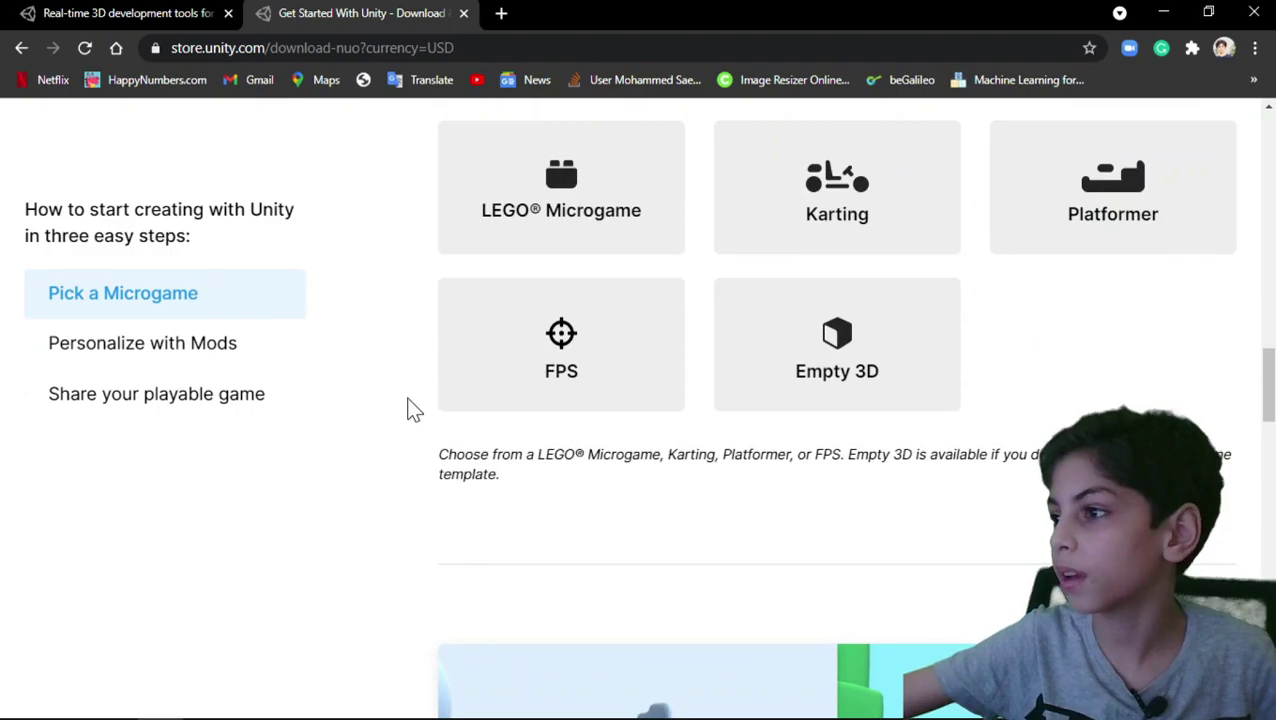
{"action": "scroll", "coordinate": [540, 441], "scroll_direction": "down", "scroll_amount": 5}
{"action": "scroll", "coordinate": [540, 441], "scroll_direction": "up", "scroll_amount": 5}
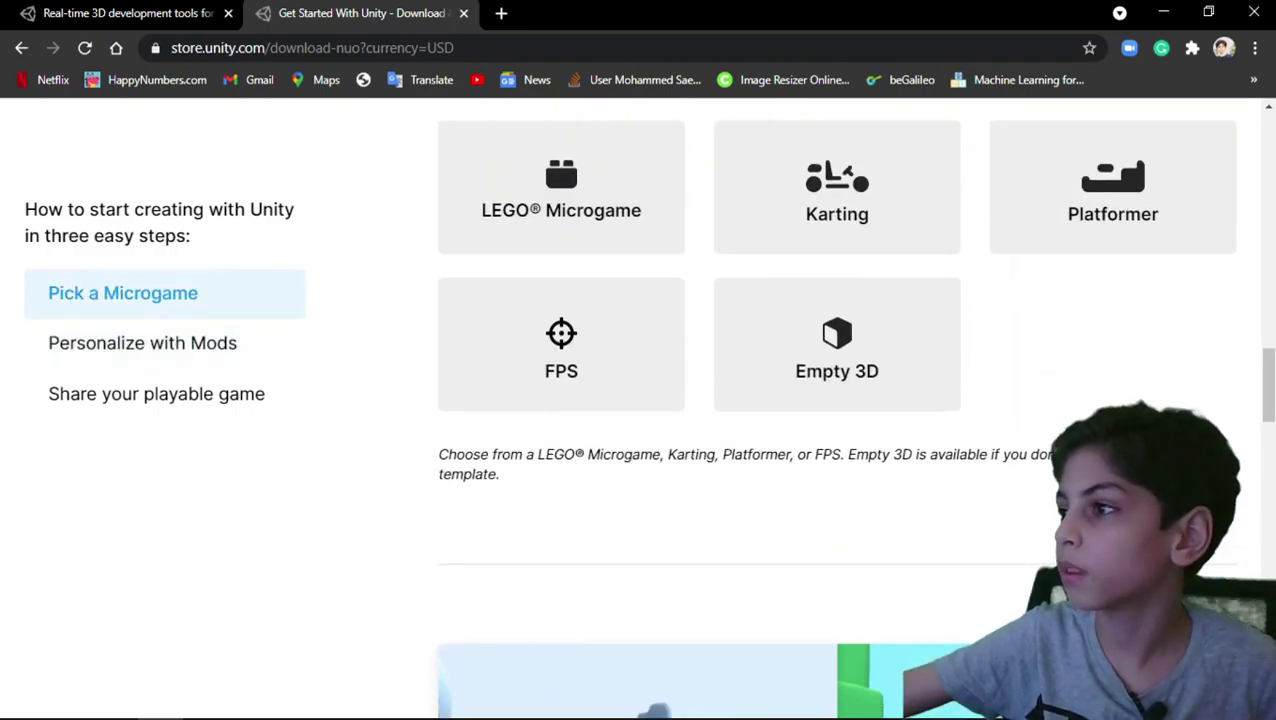
{"action": "scroll", "coordinate": [595, 415], "scroll_direction": "up", "scroll_amount": 1}
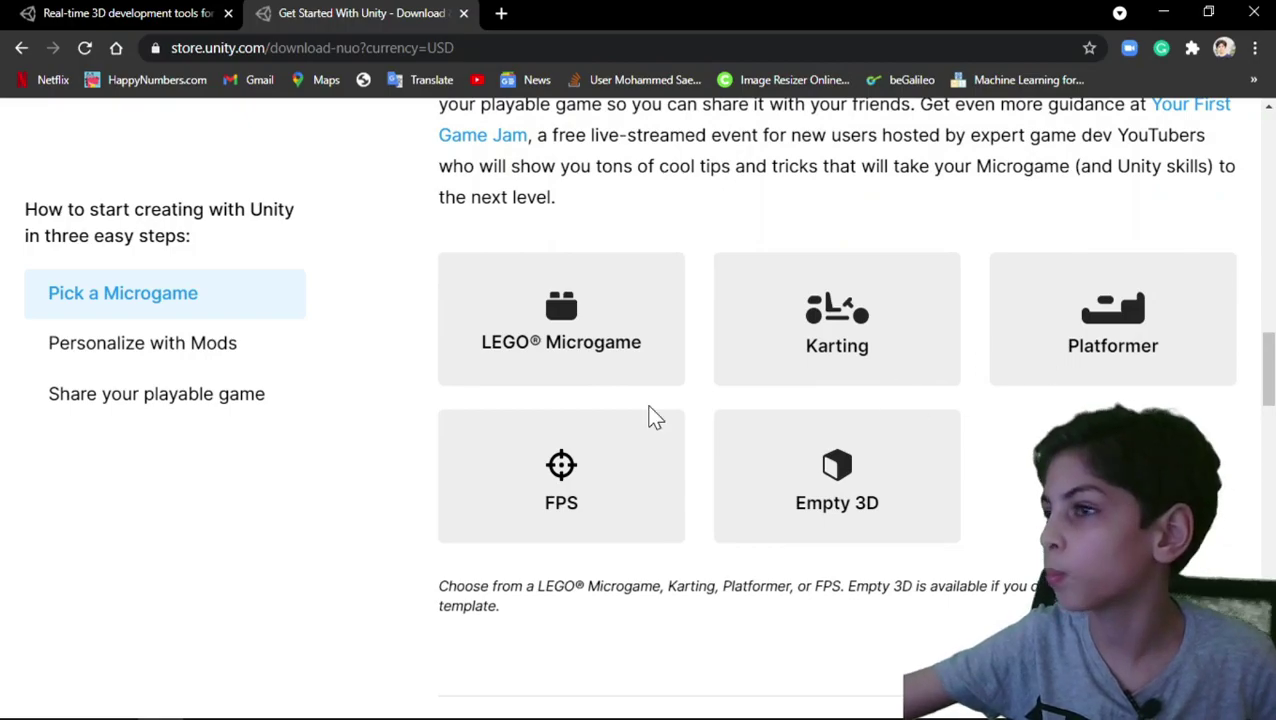
{"action": "scroll", "coordinate": [433, 390], "scroll_direction": "up", "scroll_amount": 12}
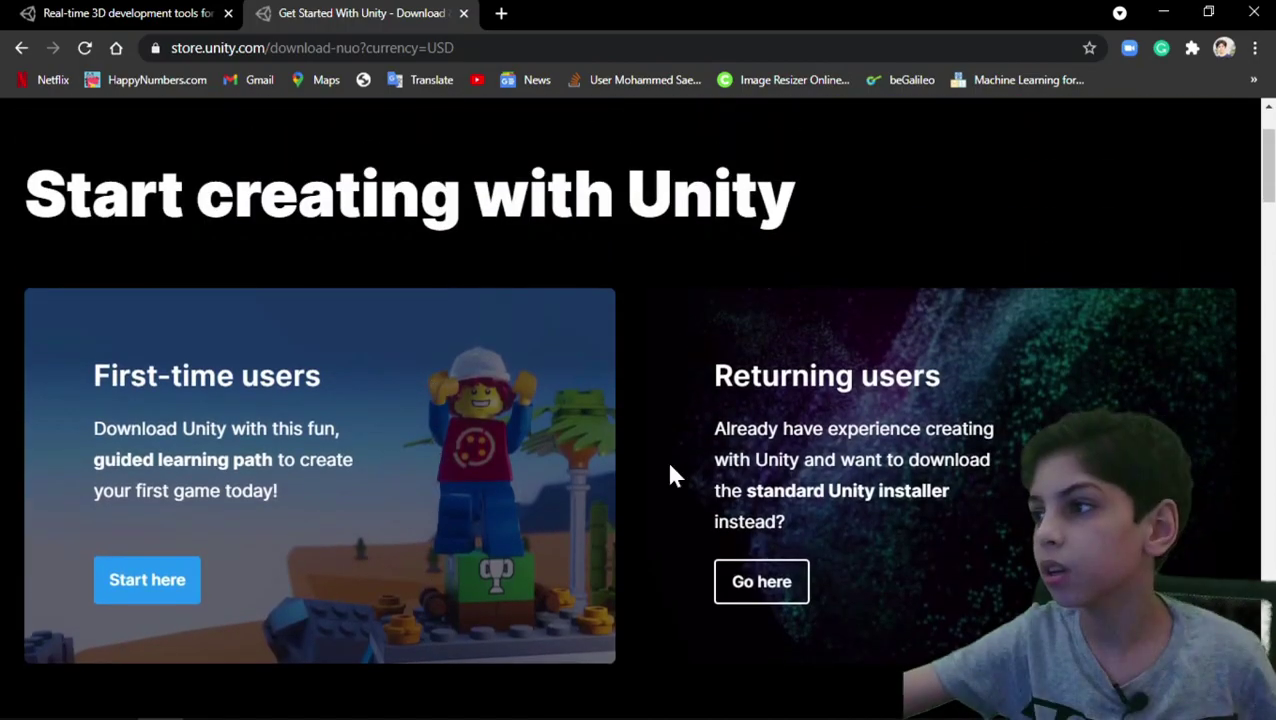
Agree to the terms to download the Unity Hub installer, then cancel that download.
{"action": "left_click", "coordinate": [172, 579]}
{"action": "scroll", "coordinate": [607, 478], "scroll_direction": "down", "scroll_amount": 3}
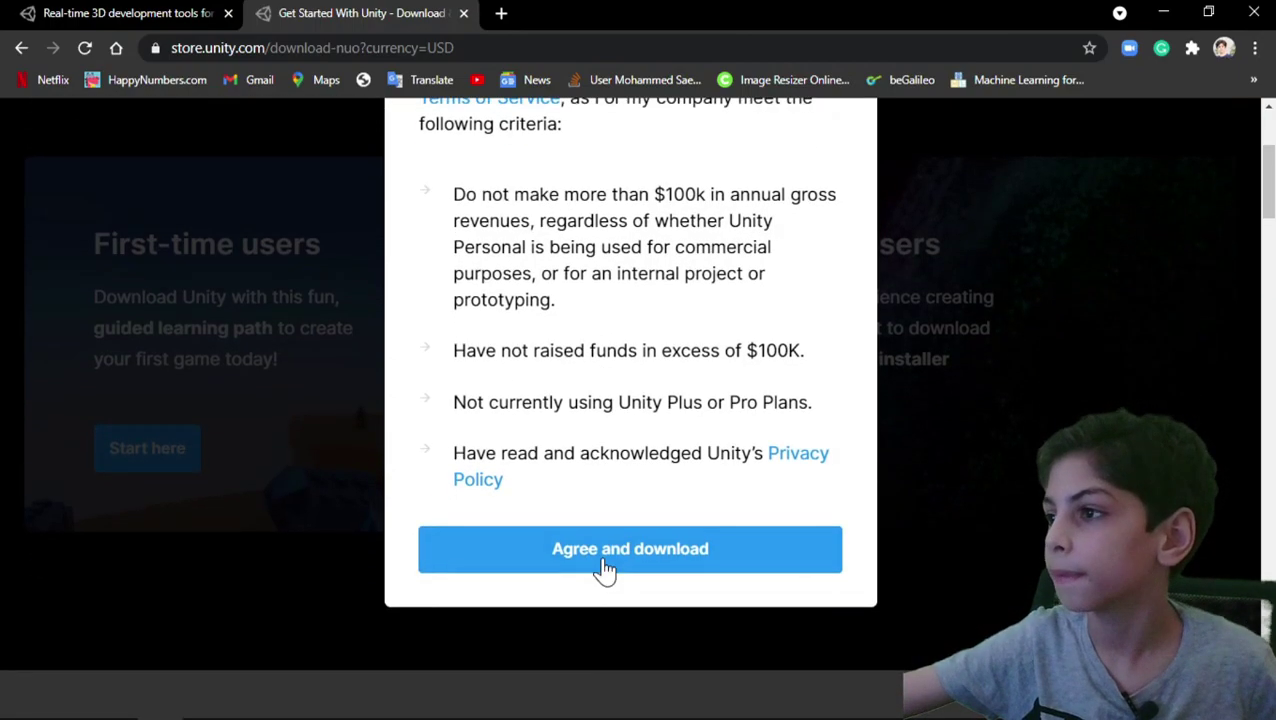
{"action": "left_click", "coordinate": [603, 564]}
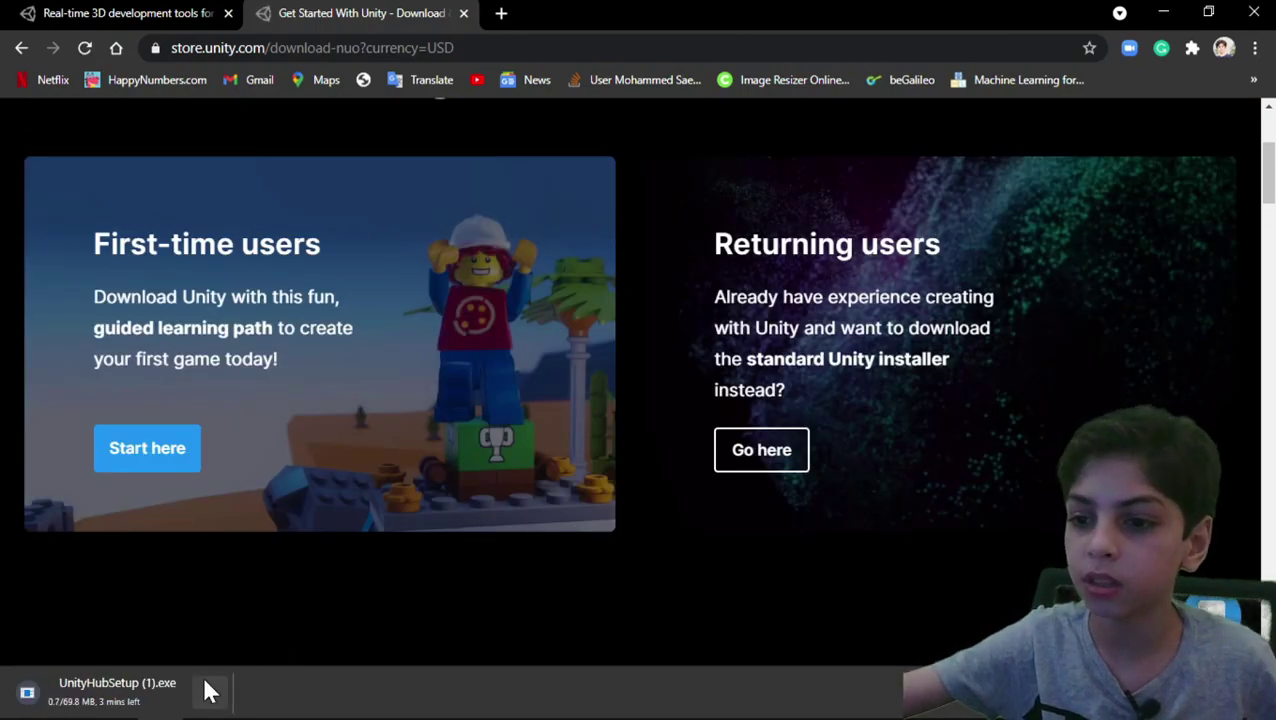
{"action": "left_click", "coordinate": [222, 692]}
{"action": "left_click", "coordinate": [253, 663]}
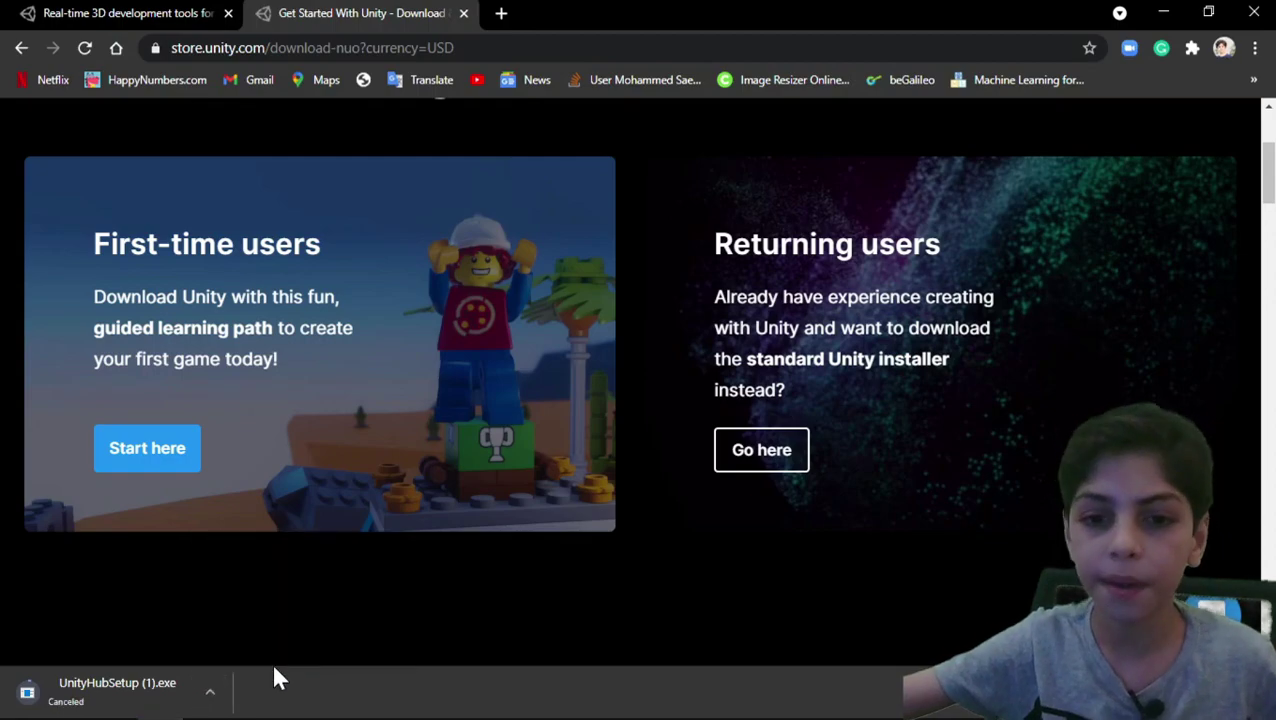
{"action": "scroll", "coordinate": [450, 464], "scroll_direction": "up", "scroll_amount": 3}
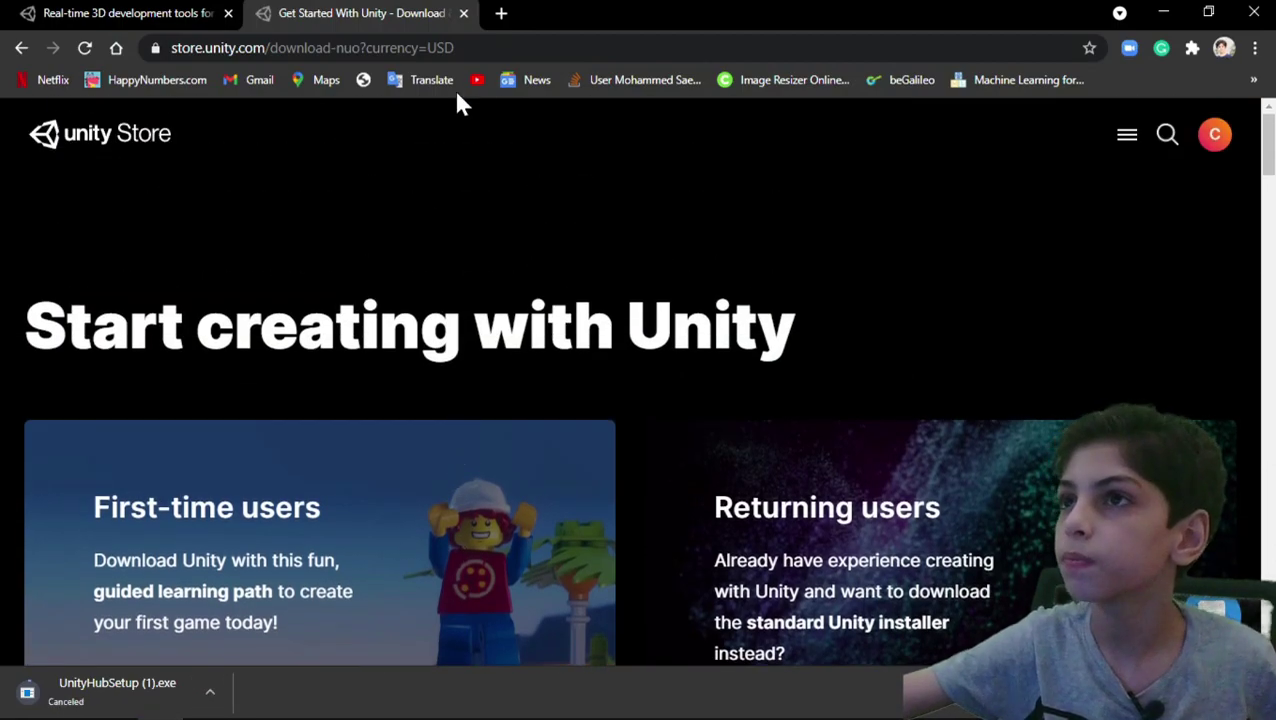
Bring up Unity Hub from the desktop, showing the MyFirstGame and lego unity projects.
{"action": "mouse_move", "coordinate": [90, 714]}
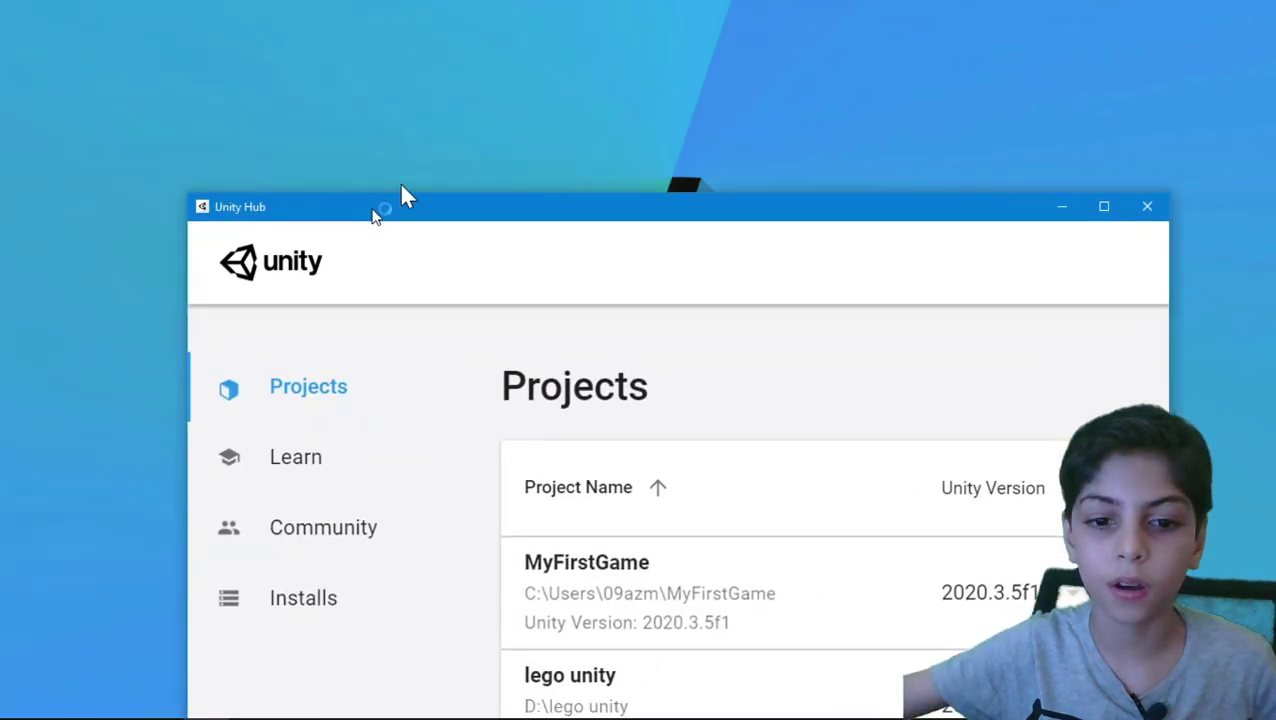
Move the Unity Hub window, visit Learn, Community and Installs, then show the Learn Tutorials list.
{"action": "left_click_drag", "start_coordinate": [402, 191], "coordinate": [436, 1]}
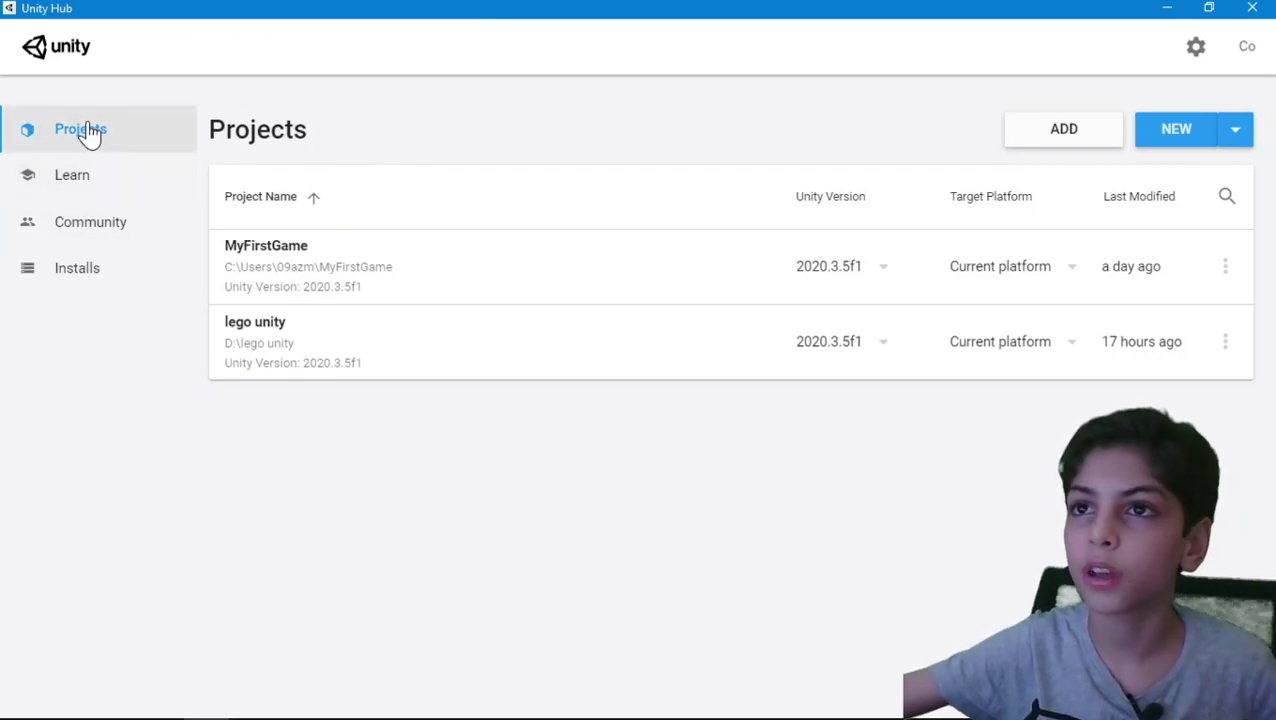
{"action": "left_click", "coordinate": [105, 172]}
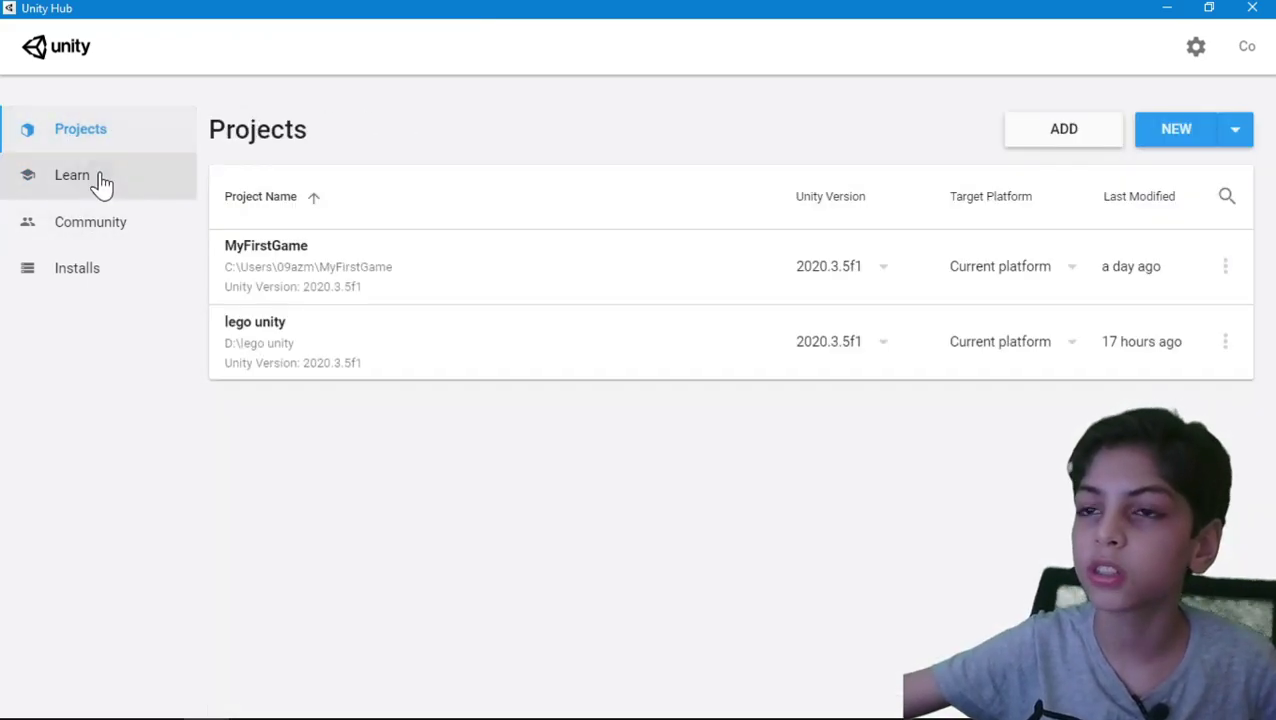
{"action": "left_click", "coordinate": [103, 178]}
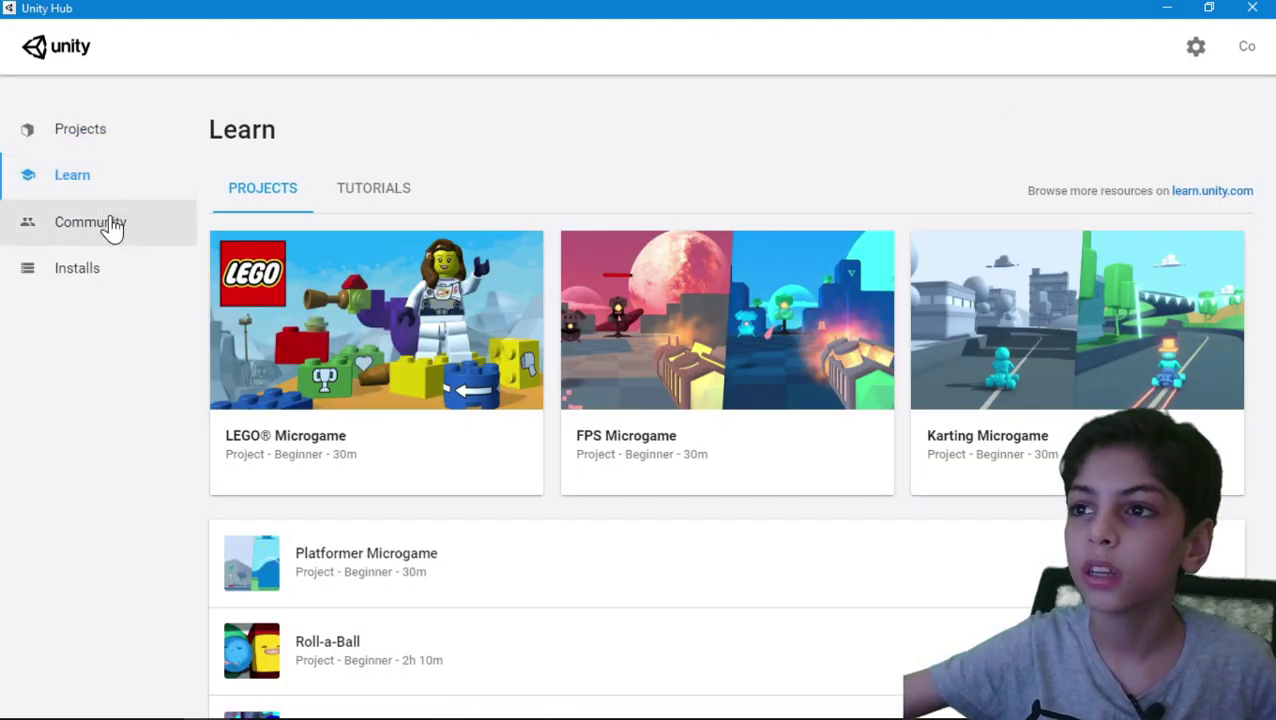
{"action": "left_click", "coordinate": [111, 225]}
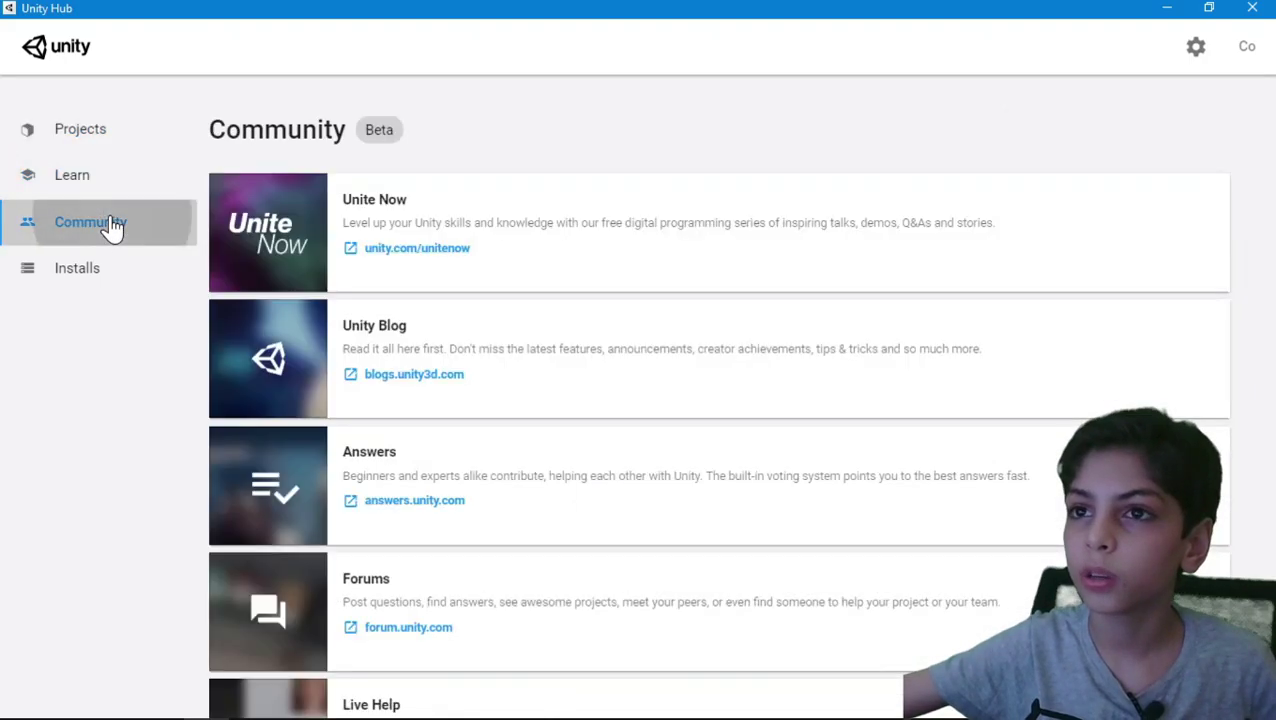
{"action": "left_click", "coordinate": [115, 269]}
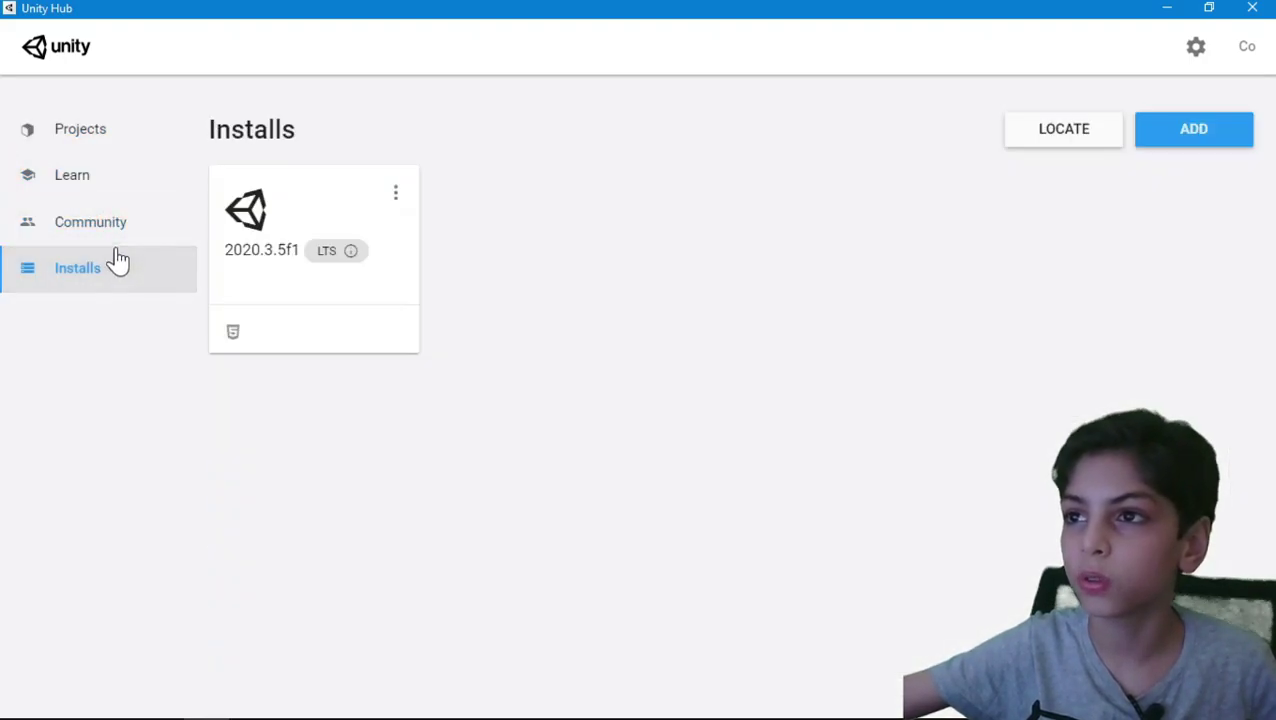
{"action": "left_click", "coordinate": [121, 160]}
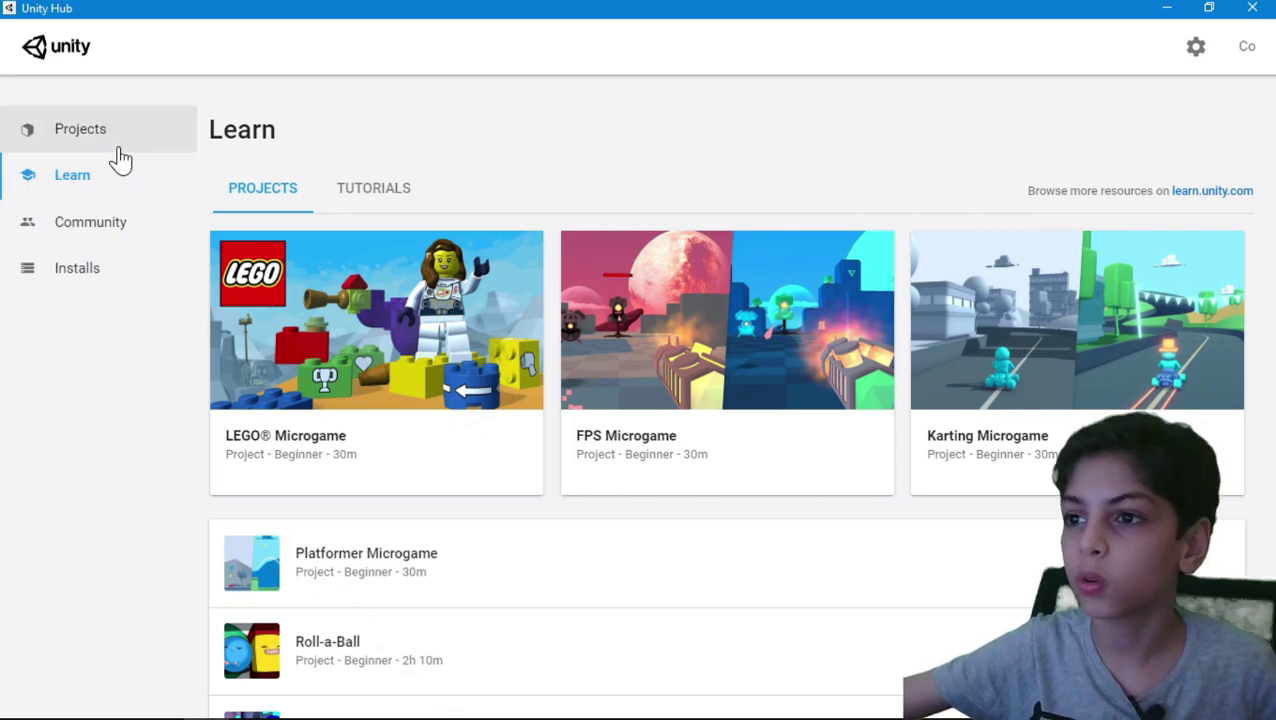
{"action": "scroll", "coordinate": [335, 345], "scroll_direction": "down", "scroll_amount": 4}
{"action": "scroll", "coordinate": [314, 262], "scroll_direction": "up", "scroll_amount": 4}
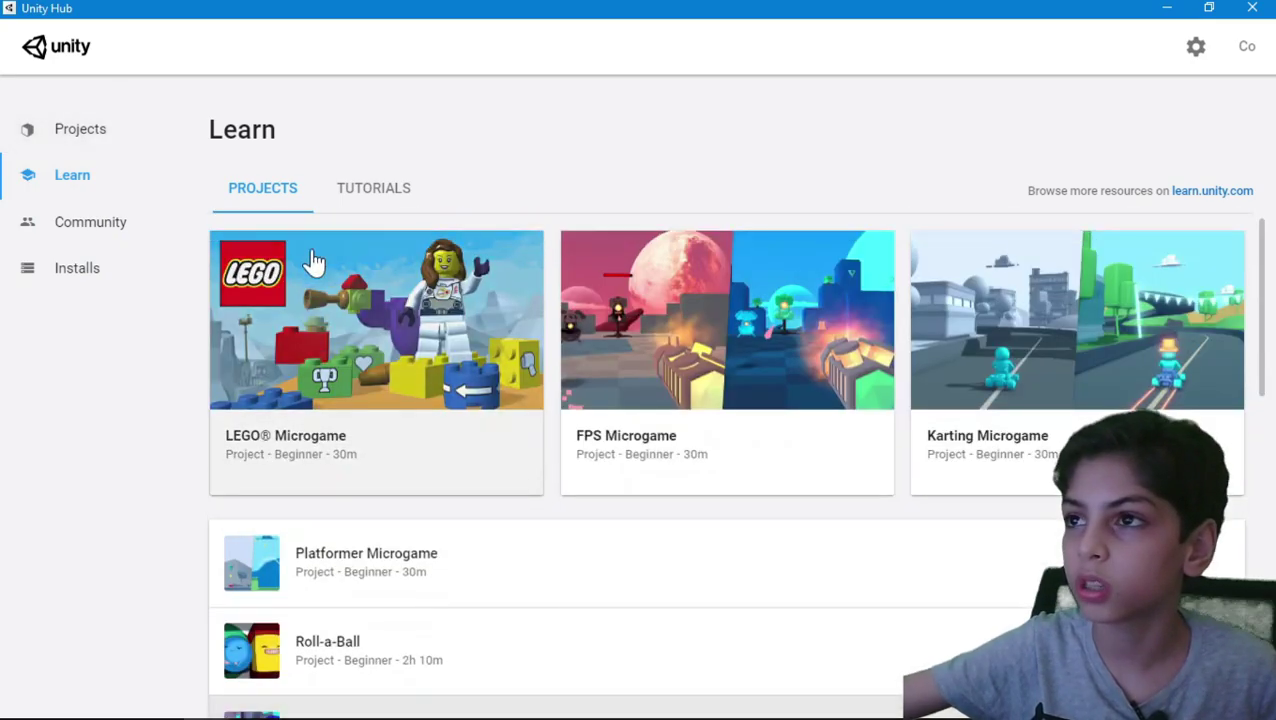
{"action": "left_click", "coordinate": [355, 180]}
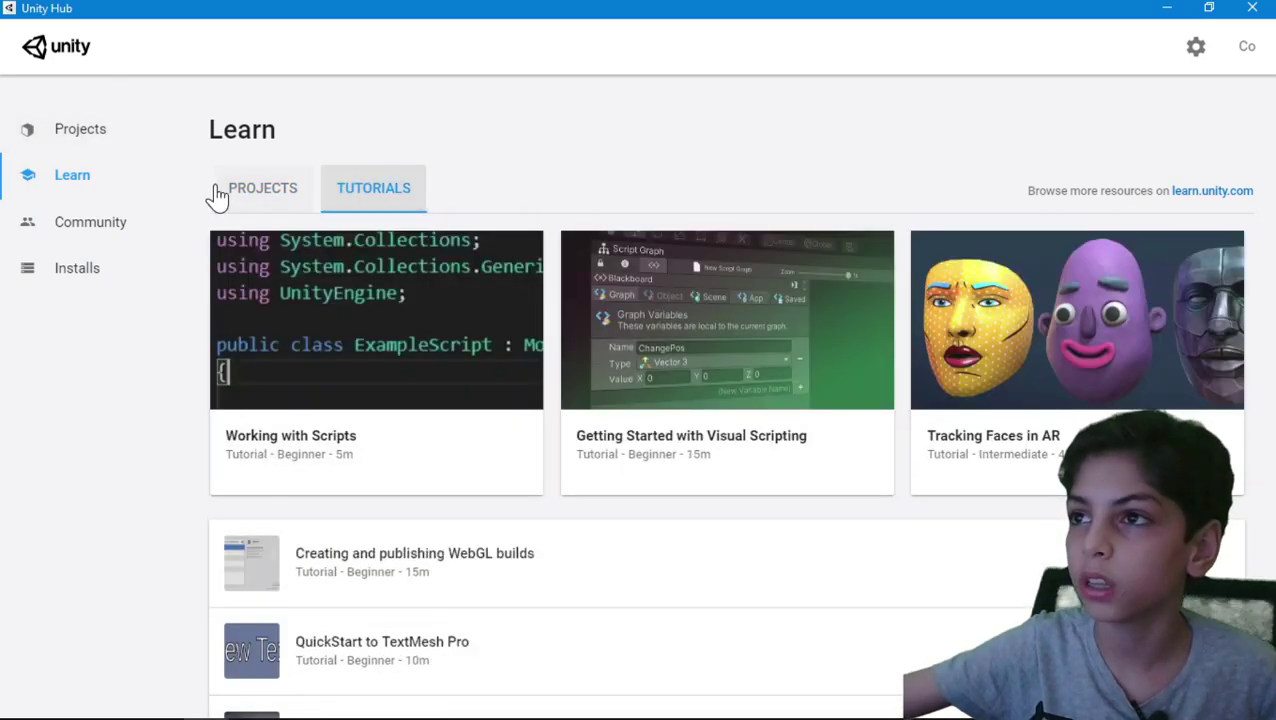
Return to Projects, check the NEW version list, and open the Unity 2020.3.5f1 new-project dialog.
{"action": "left_click", "coordinate": [88, 143]}
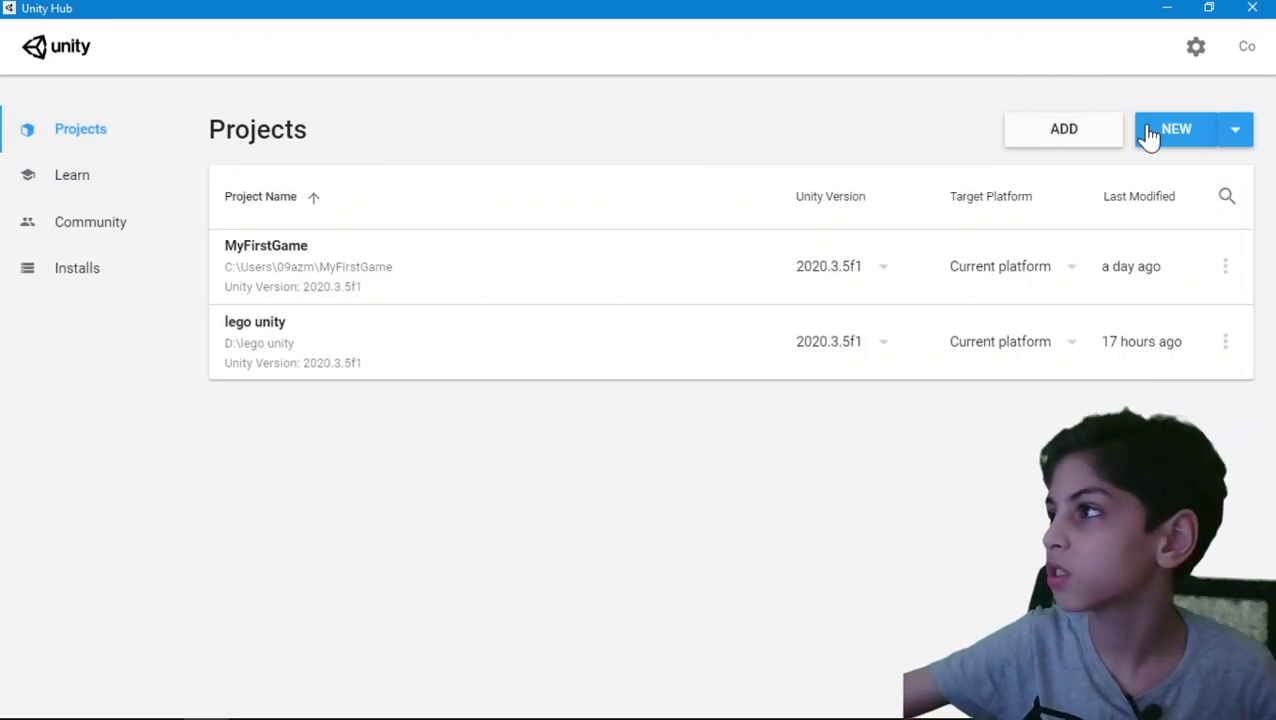
{"action": "left_click", "coordinate": [1232, 135]}
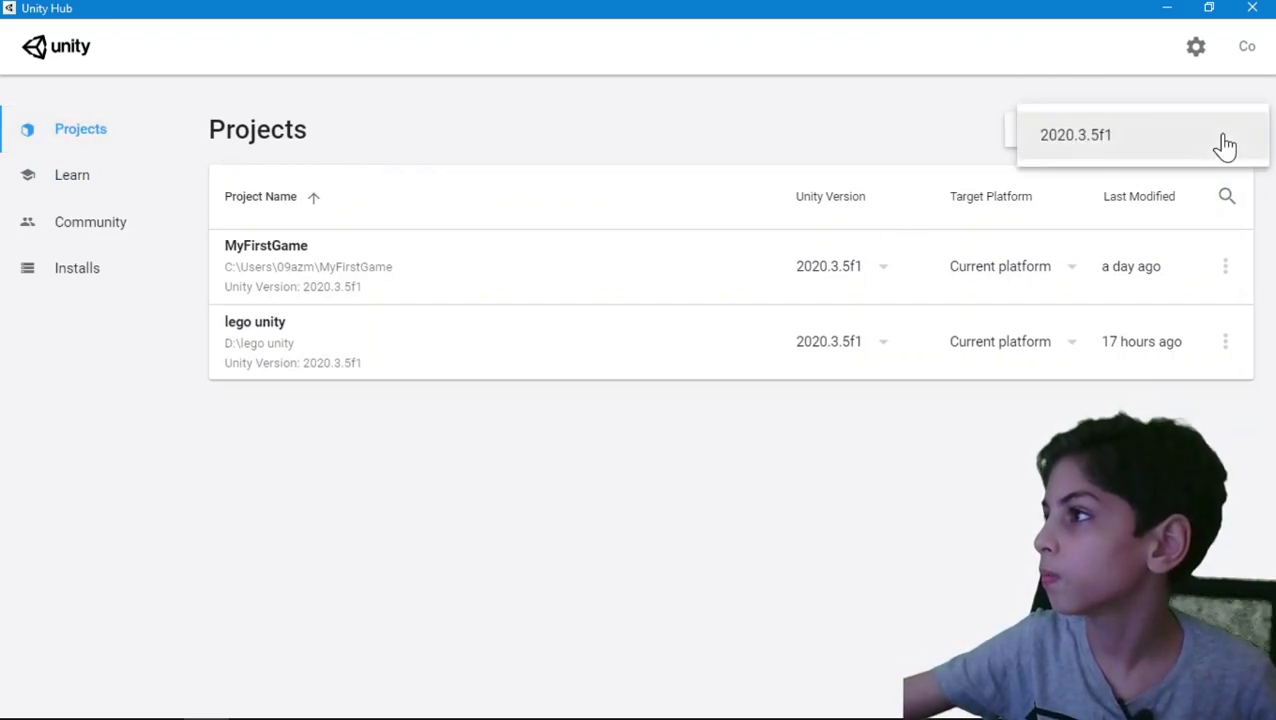
{"action": "left_click", "coordinate": [978, 145]}
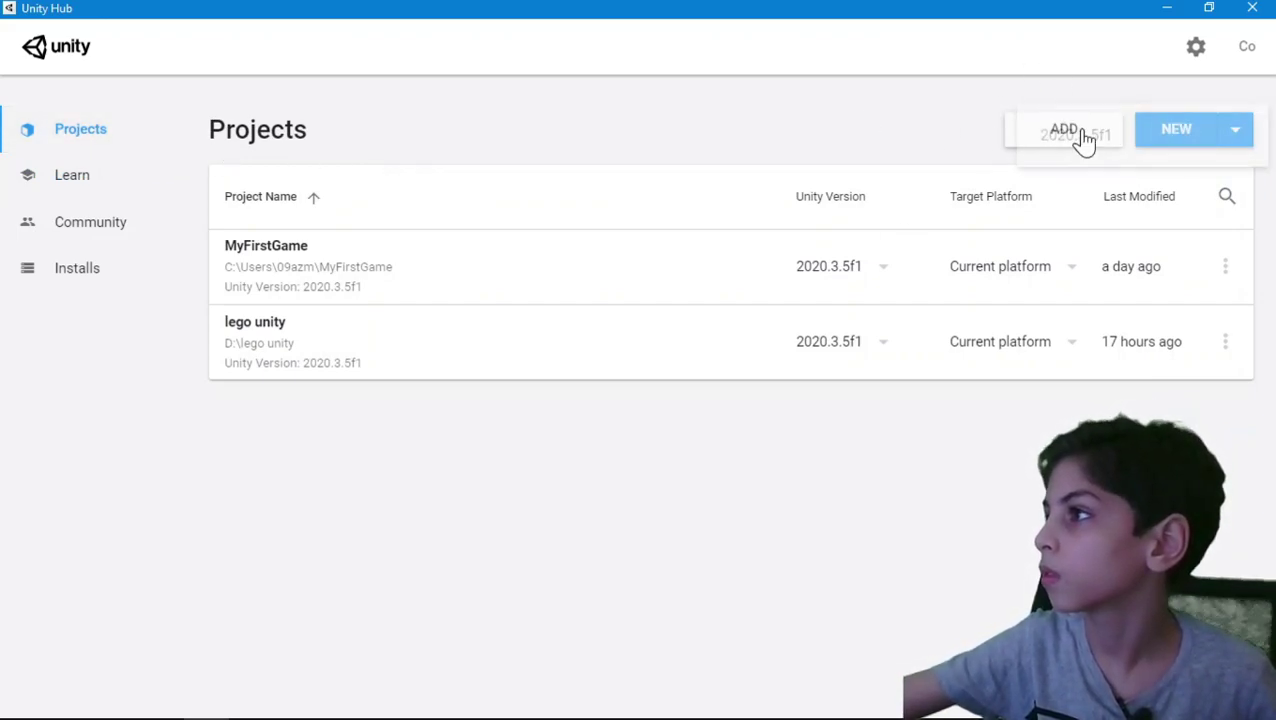
{"action": "left_click", "coordinate": [1166, 143]}
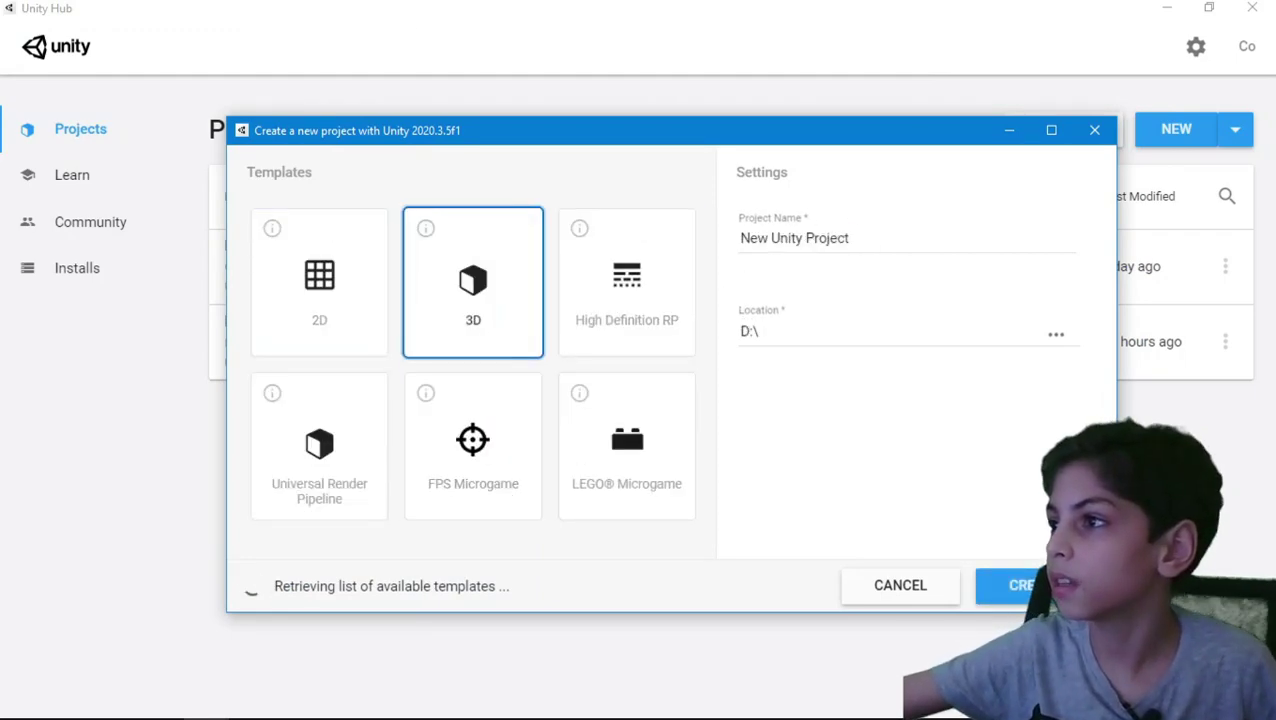
Check the project name and location fields, leaving the location as D:\.
{"action": "left_click", "coordinate": [795, 238]}
{"action": "left_click", "coordinate": [850, 238]}
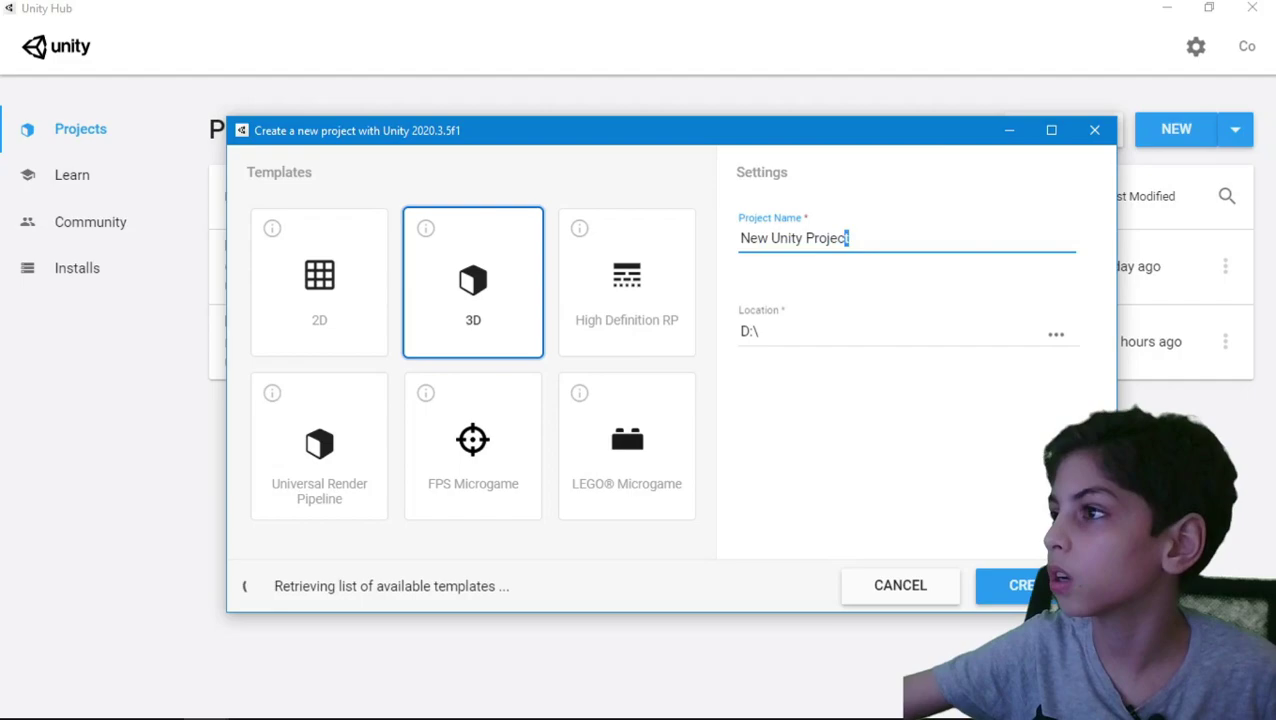
{"action": "left_click_drag", "start_coordinate": [848, 238], "coordinate": [780, 288]}
{"action": "left_click", "coordinate": [795, 300]}
{"action": "left_click_drag", "start_coordinate": [759, 331], "coordinate": [750, 331]}
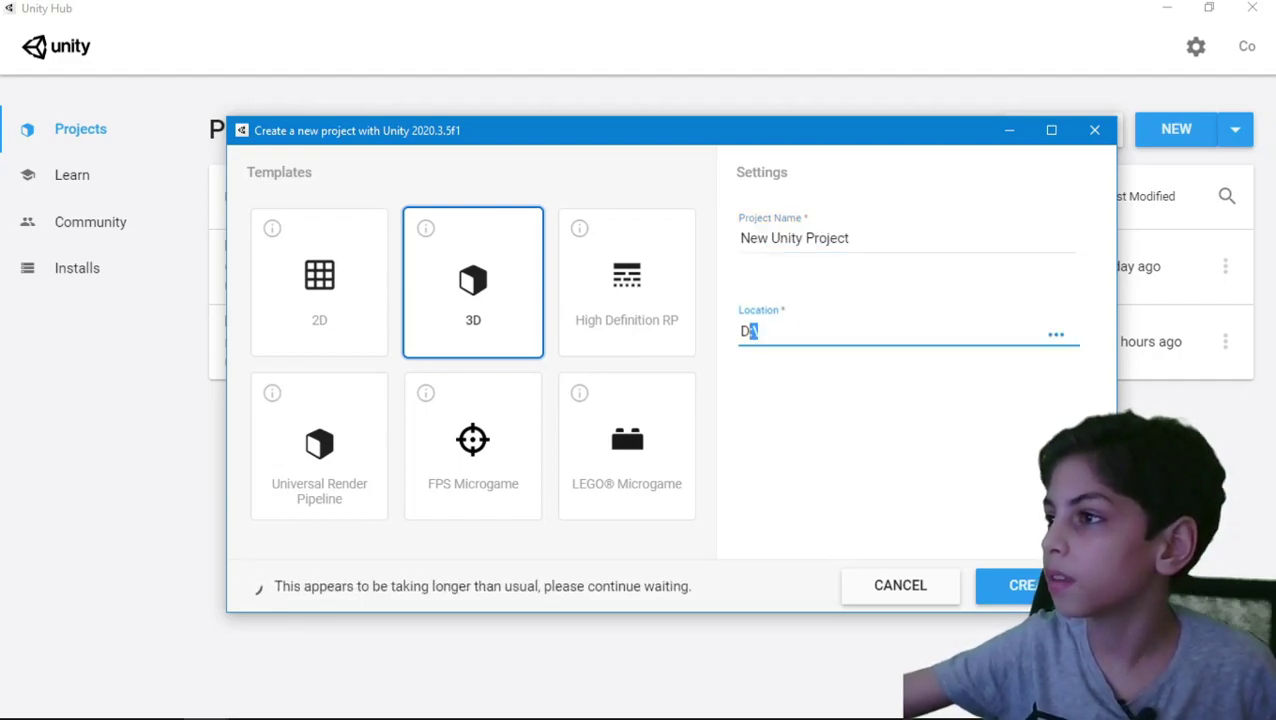
{"action": "left_click", "coordinate": [805, 294]}
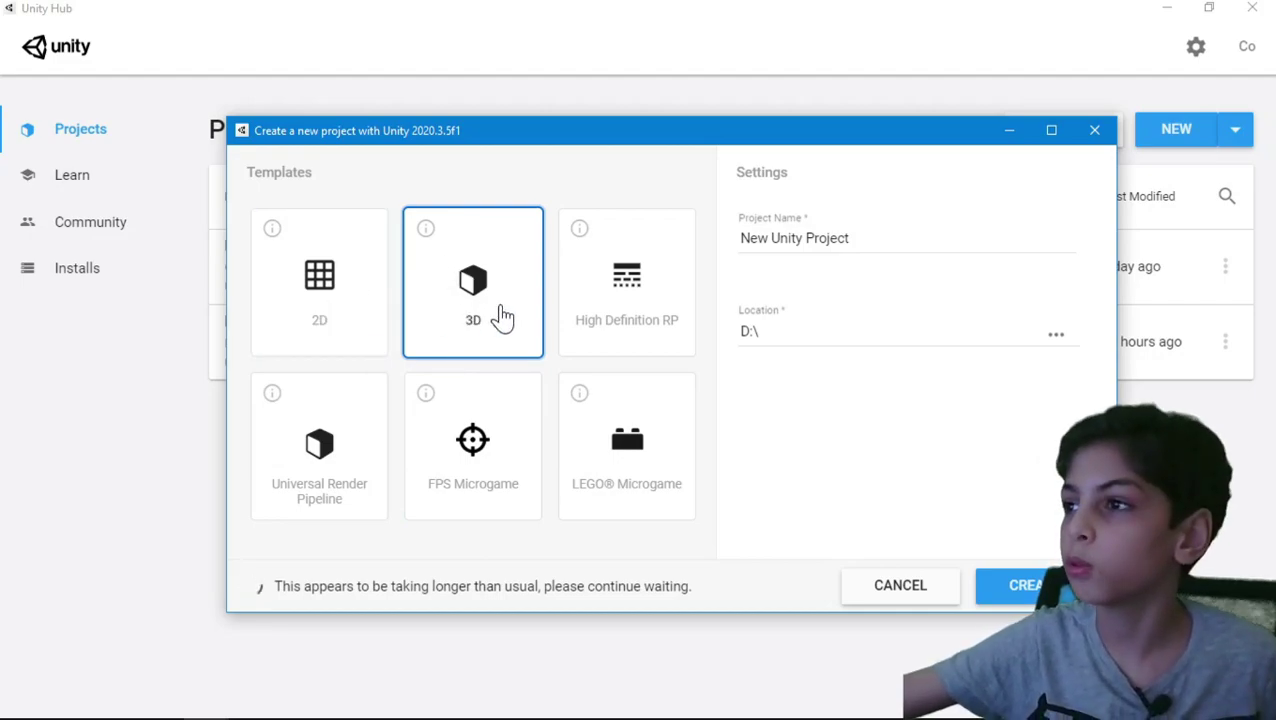
Try the High Definition RP and LEGO® Microgame templates and scroll the template list down to VR.
{"action": "left_click", "coordinate": [661, 322]}
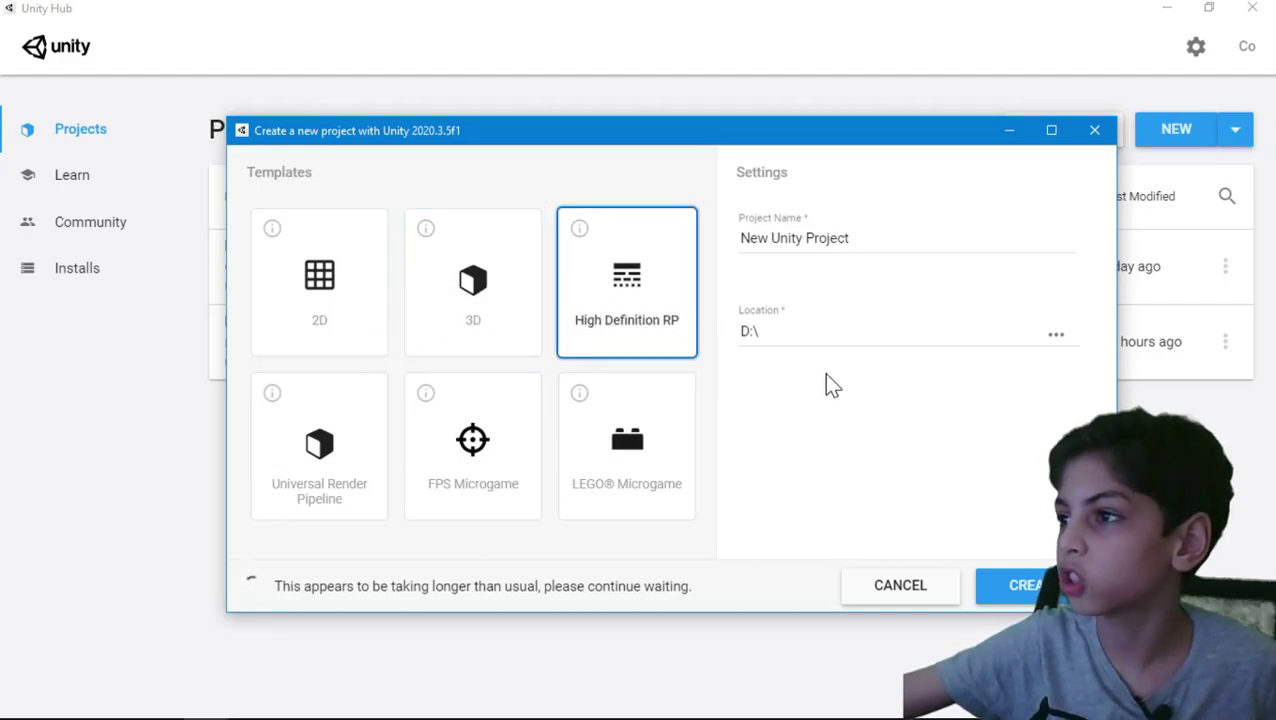
{"action": "left_click", "coordinate": [680, 416]}
{"action": "scroll", "coordinate": [650, 470], "scroll_direction": "down", "scroll_amount": 2}
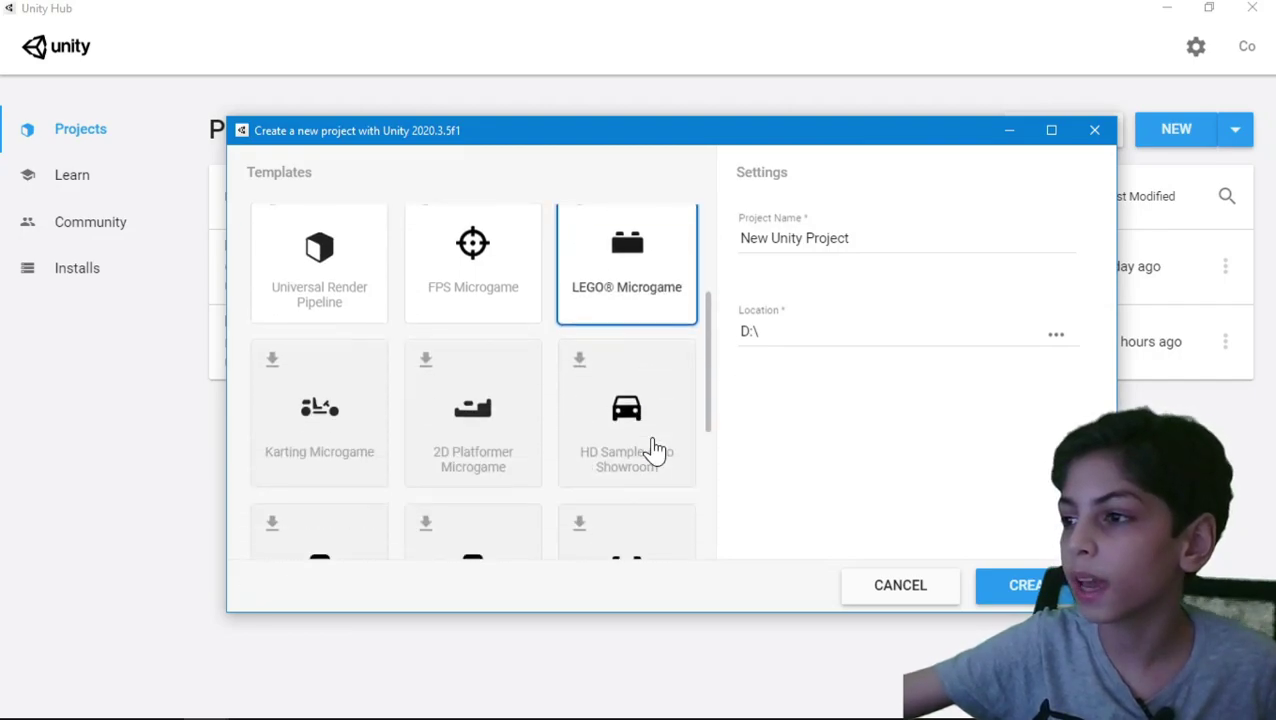
{"action": "scroll", "coordinate": [648, 300], "scroll_direction": "down", "scroll_amount": 1}
{"action": "scroll", "coordinate": [649, 305], "scroll_direction": "up", "scroll_amount": 4}
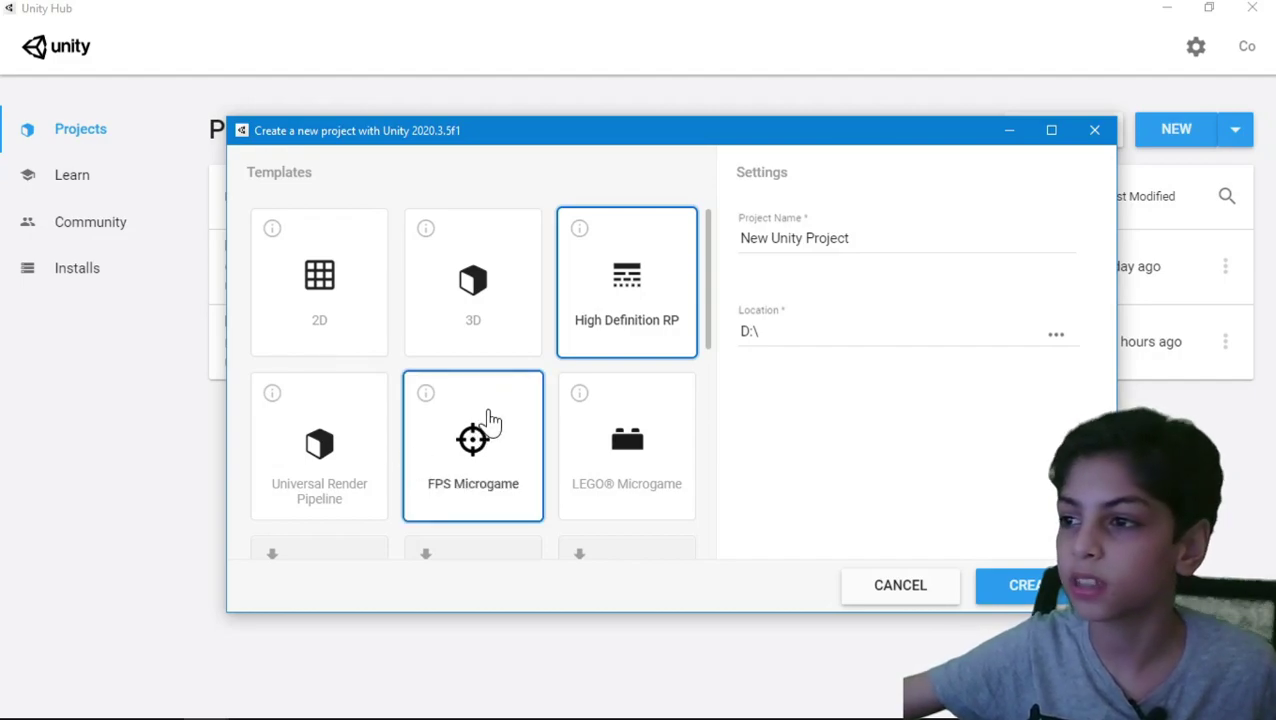
{"action": "scroll", "coordinate": [476, 434], "scroll_direction": "down", "scroll_amount": 2}
{"action": "scroll", "coordinate": [365, 398], "scroll_direction": "down", "scroll_amount": 2}
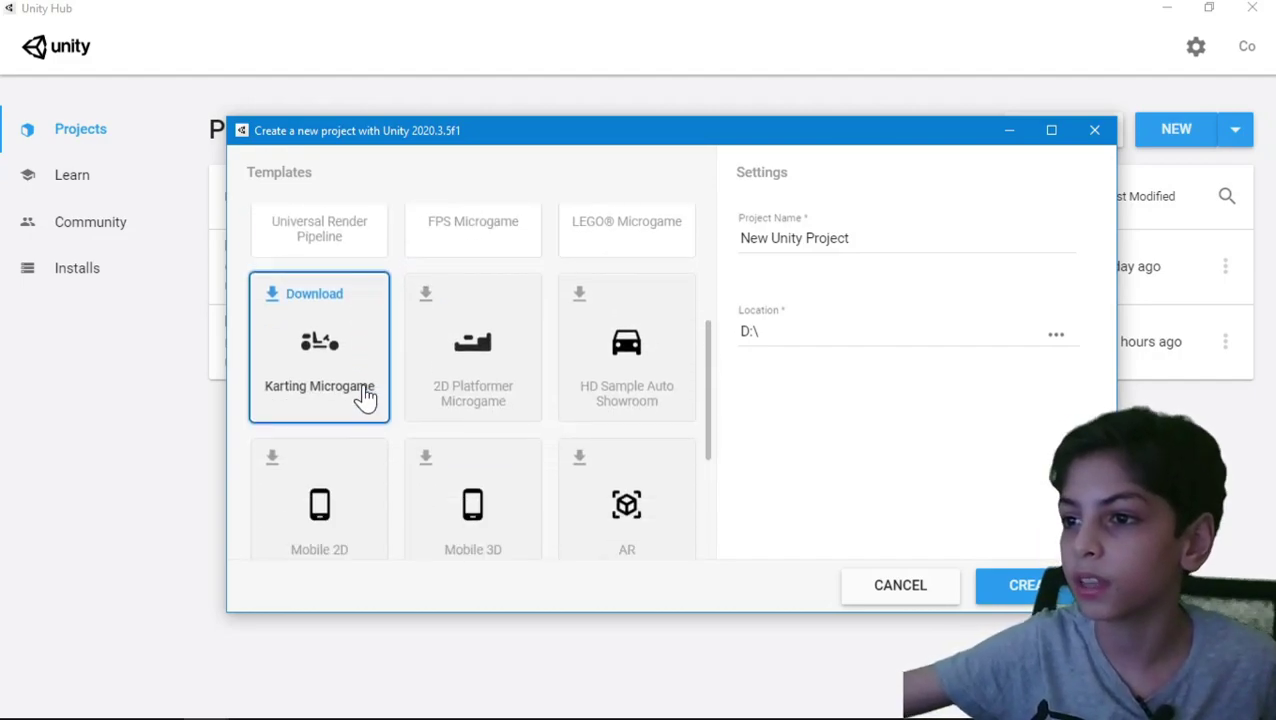
{"action": "scroll", "coordinate": [350, 390], "scroll_direction": "down", "scroll_amount": 2}
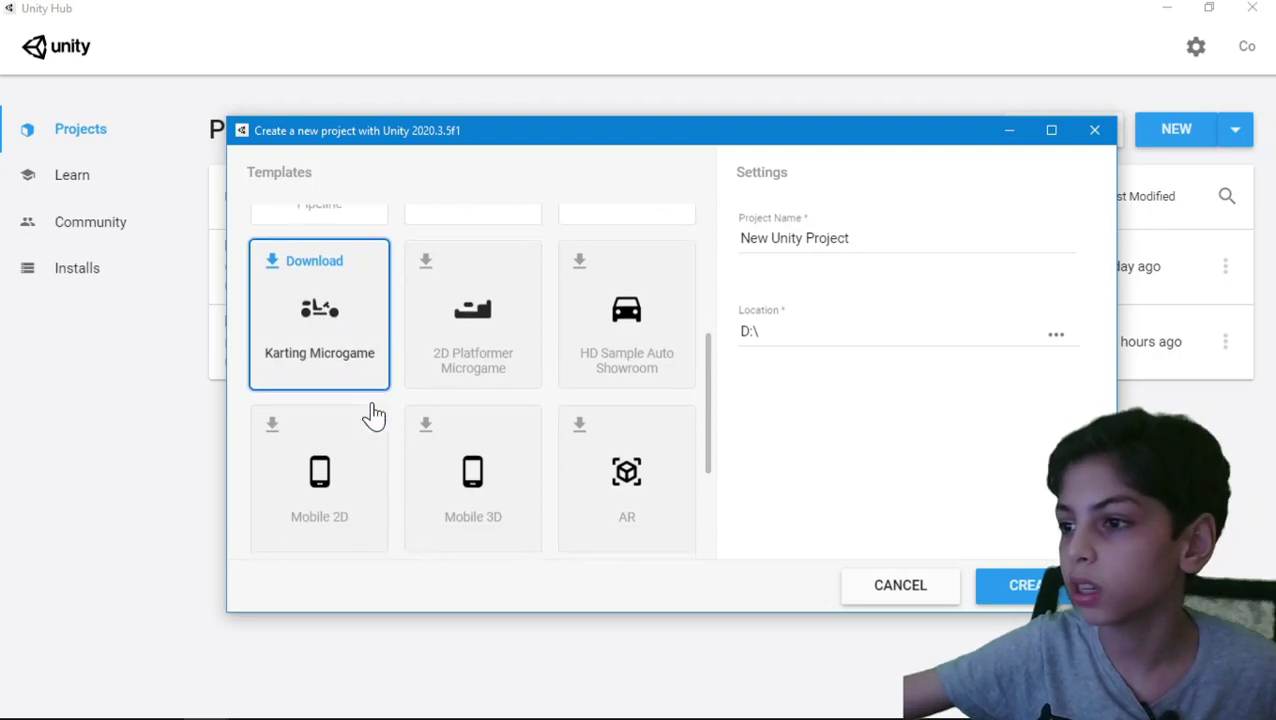
{"action": "scroll", "coordinate": [485, 386], "scroll_direction": "down", "scroll_amount": 2}
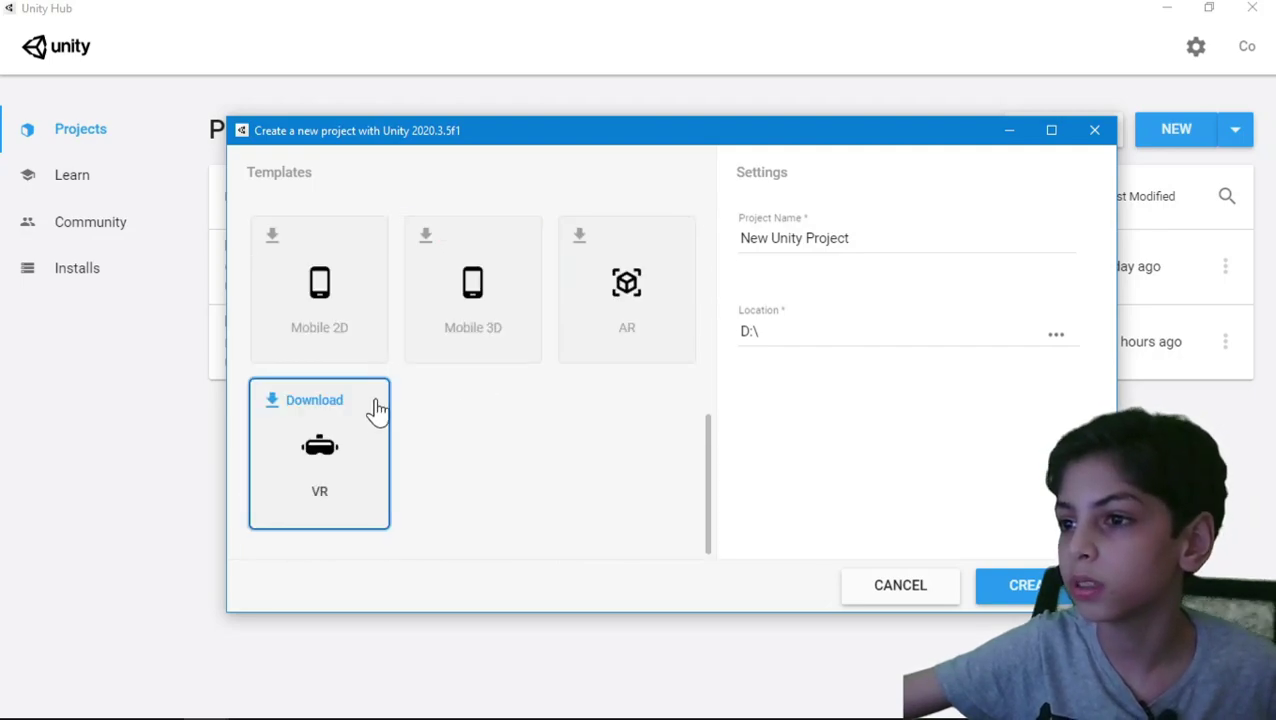
{"action": "scroll", "coordinate": [413, 450], "scroll_direction": "up", "scroll_amount": 6}
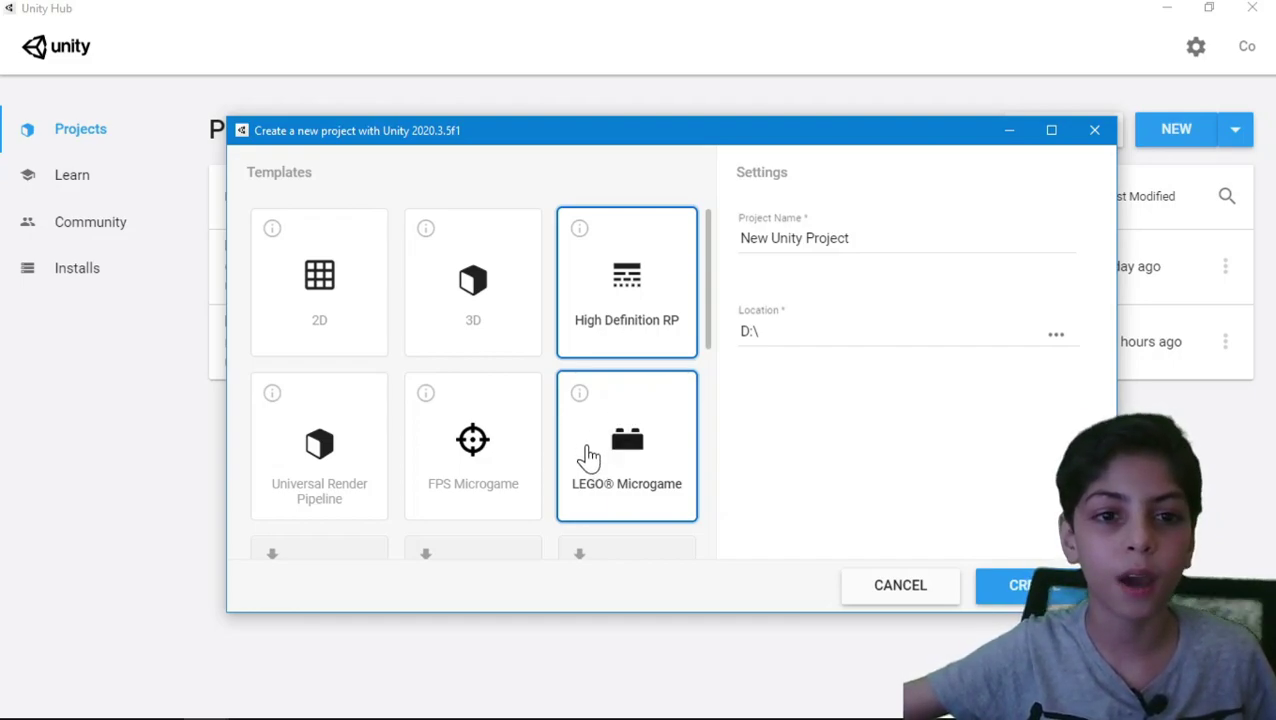
Create the project from the LEGO® Microgame template so it opens in Unity 2020.3.5f1.
{"action": "left_click", "coordinate": [592, 466]}
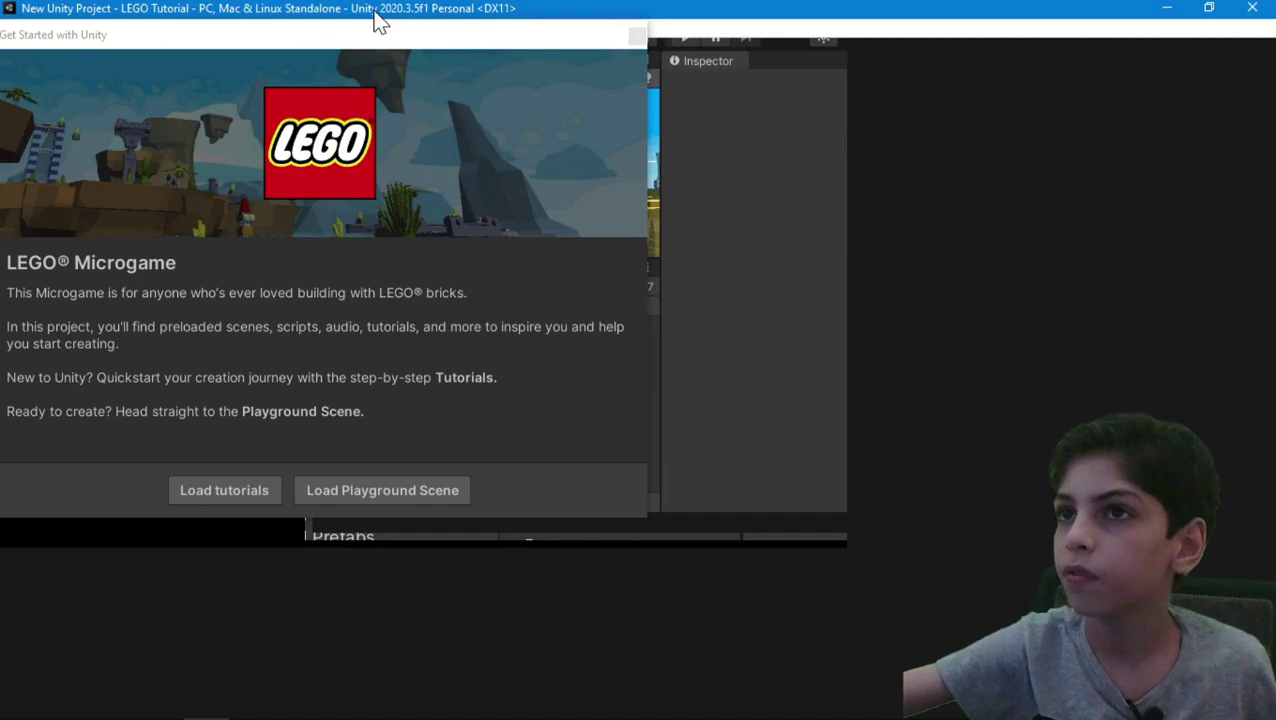
Load the LEGO Microgame tutorials from the welcome window, reaching Get started step 1 of 9.
{"action": "left_click", "coordinate": [214, 492]}
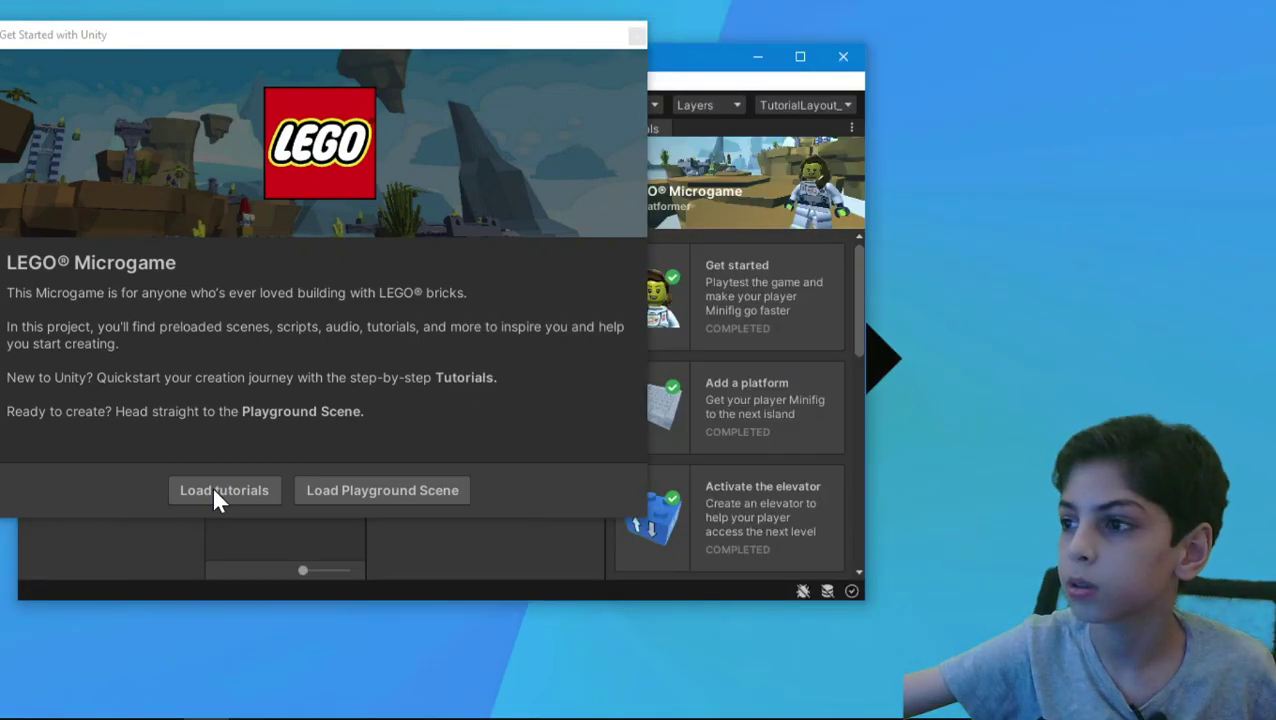
{"action": "left_click", "coordinate": [216, 493]}
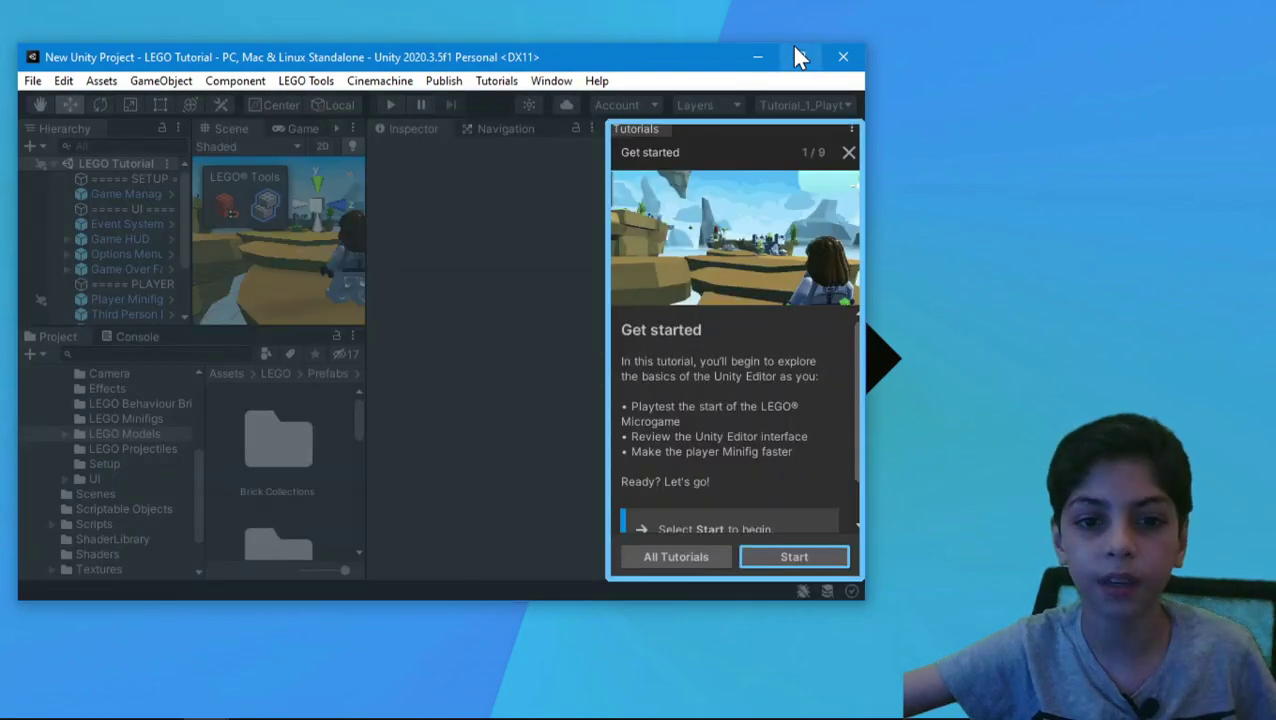
Maximize the editor, widen the Scene view, and scroll through the LEGO Microgame tutorial list.
{"action": "left_click", "coordinate": [800, 57]}
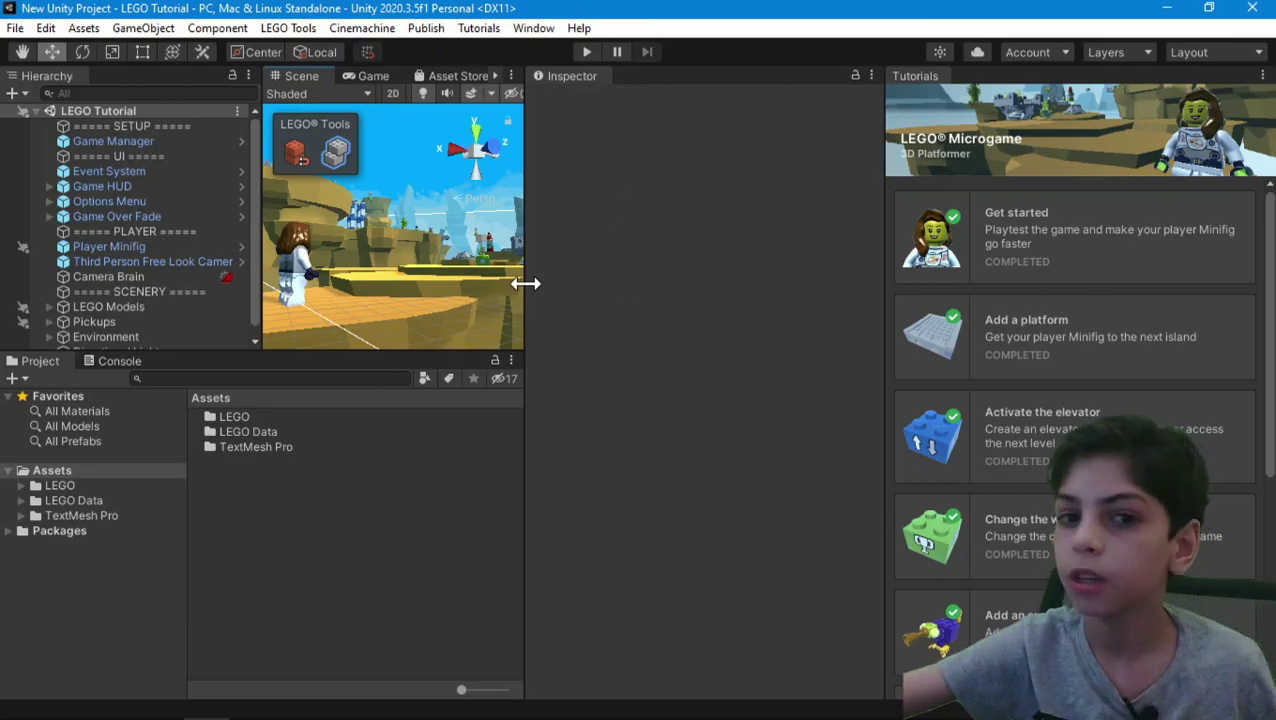
{"action": "left_click_drag", "start_coordinate": [527, 282], "coordinate": [665, 291]}
{"action": "scroll", "coordinate": [1085, 264], "scroll_direction": "down", "scroll_amount": 3}
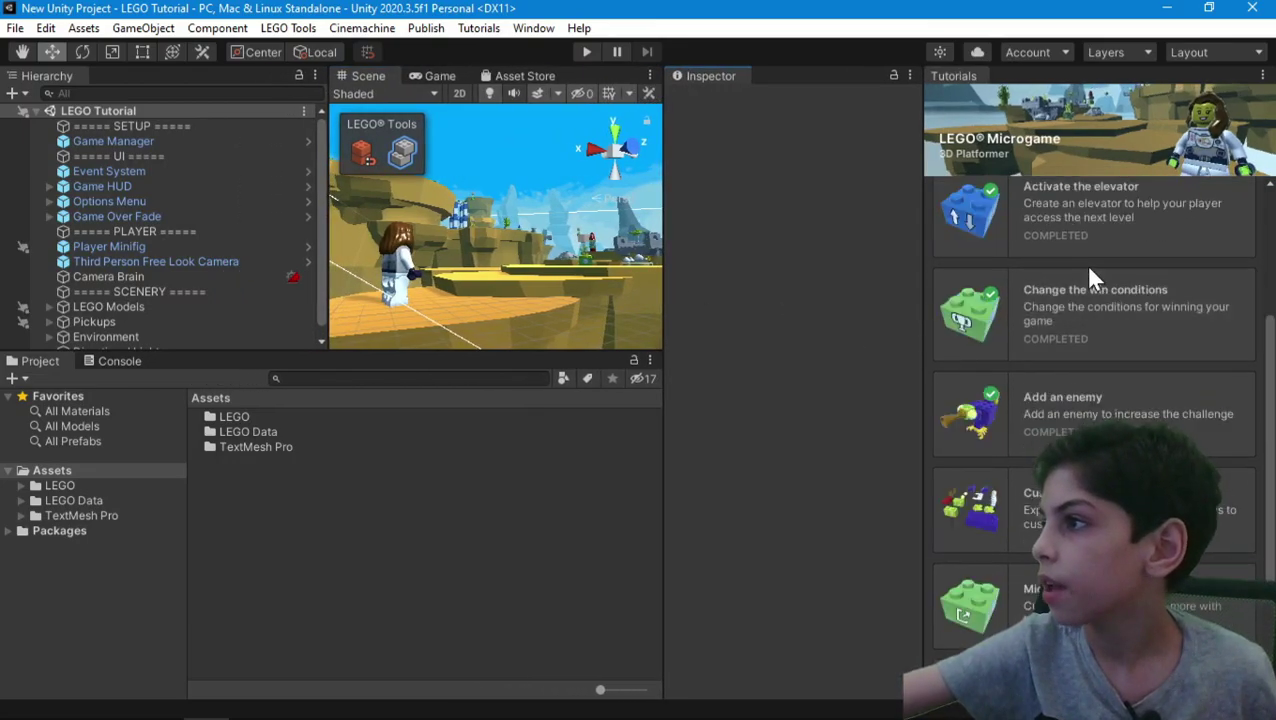
{"action": "scroll", "coordinate": [1085, 264], "scroll_direction": "up", "scroll_amount": 3}
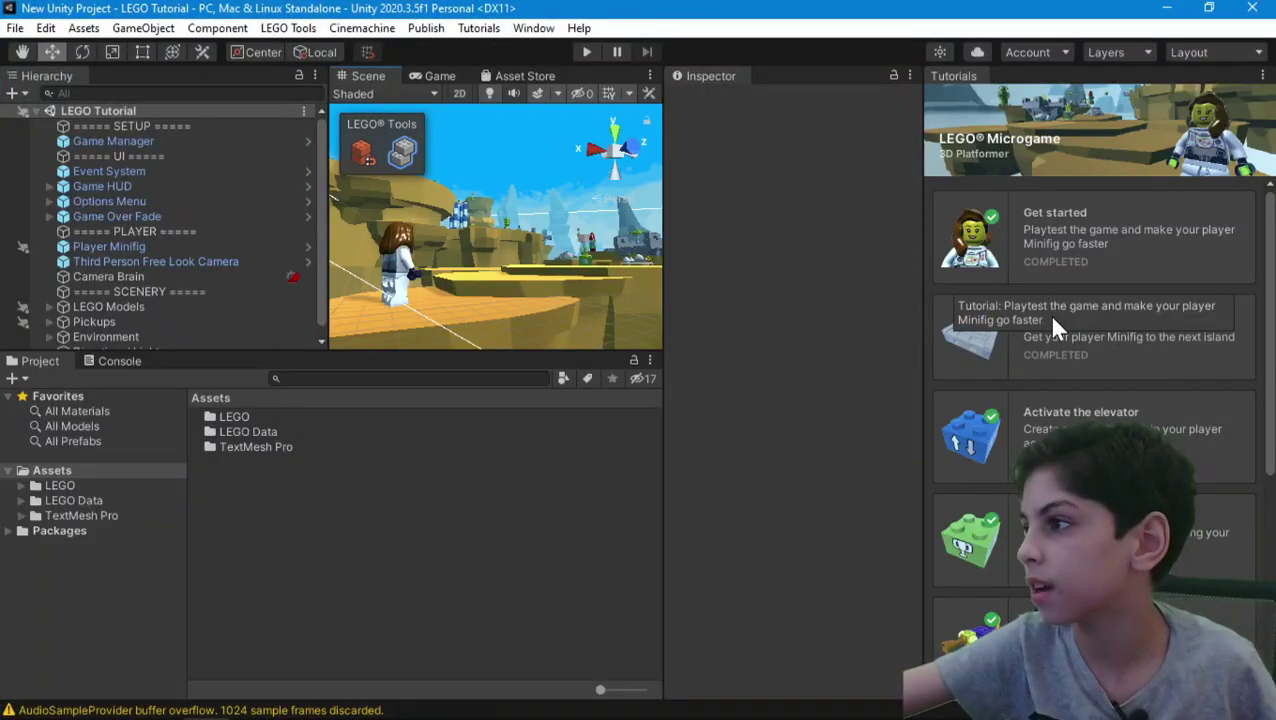
{"action": "scroll", "coordinate": [997, 450], "scroll_direction": "down", "scroll_amount": 2}
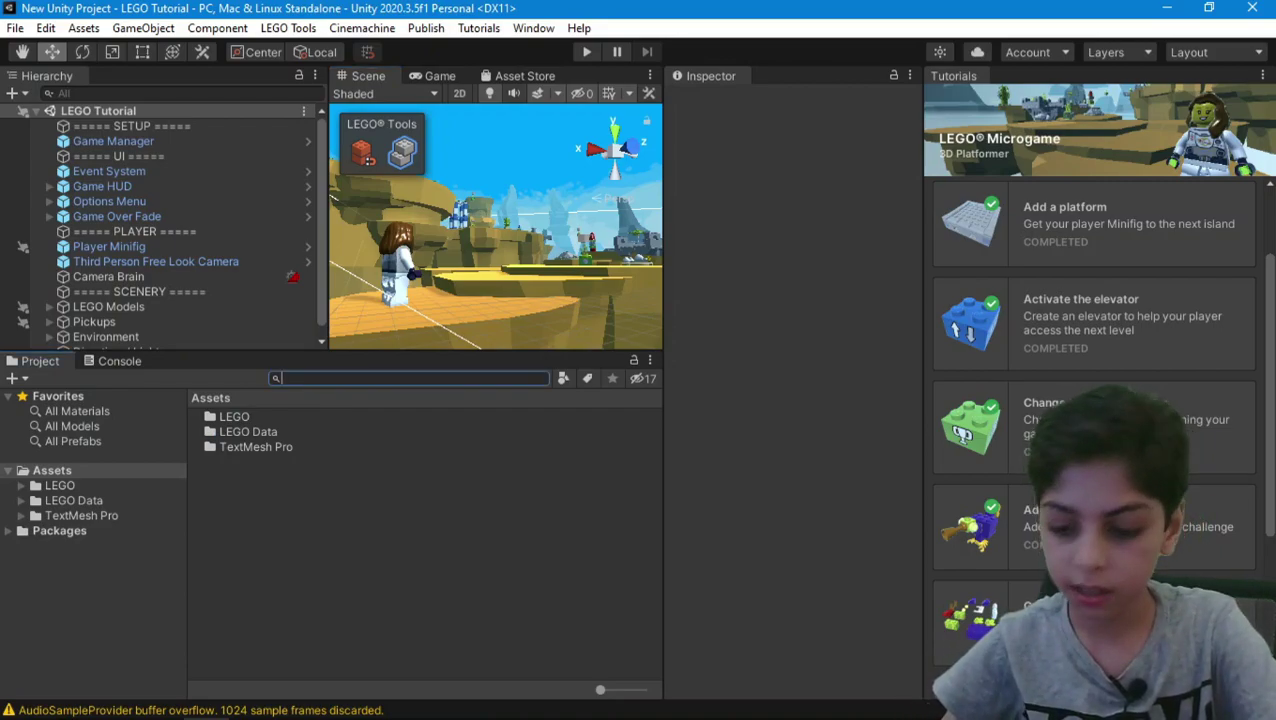
Search the Project window for 'floo', clear it, then list all prefabs, models and materials.
{"action": "type", "text": "floo"}
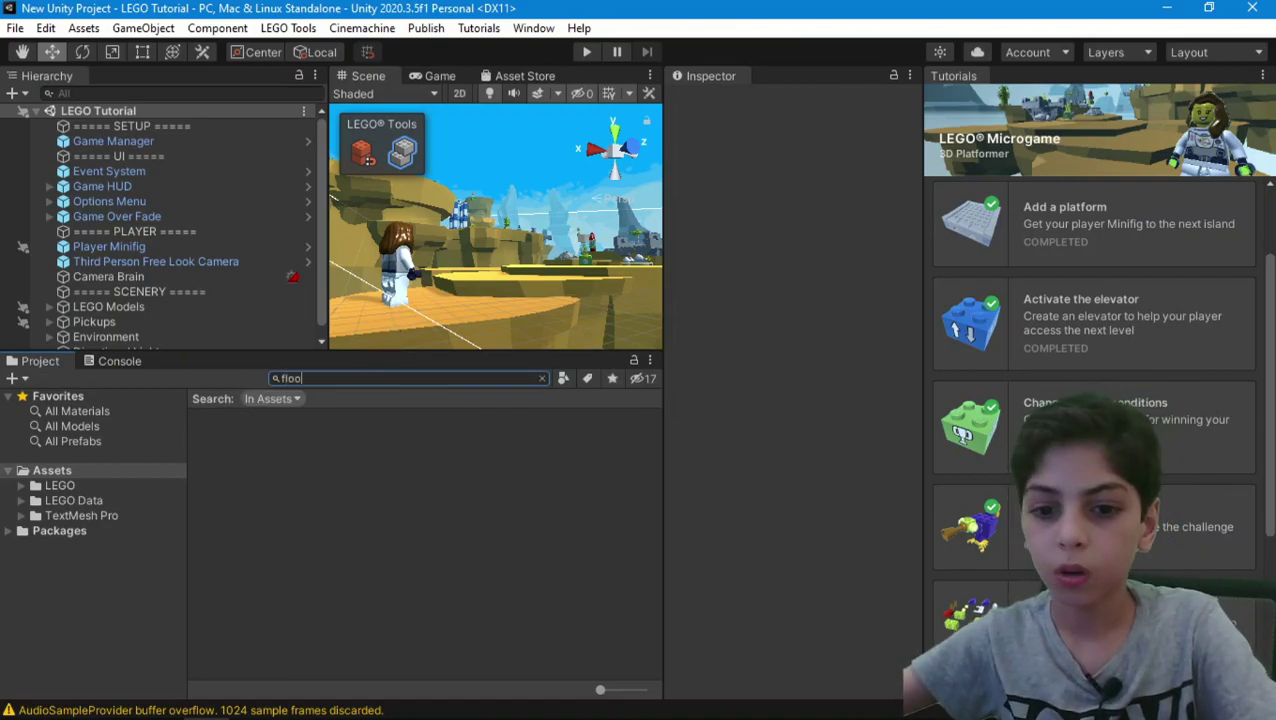
{"action": "key", "text": "ctrl+a"}
{"action": "key", "text": "BackSpace"}
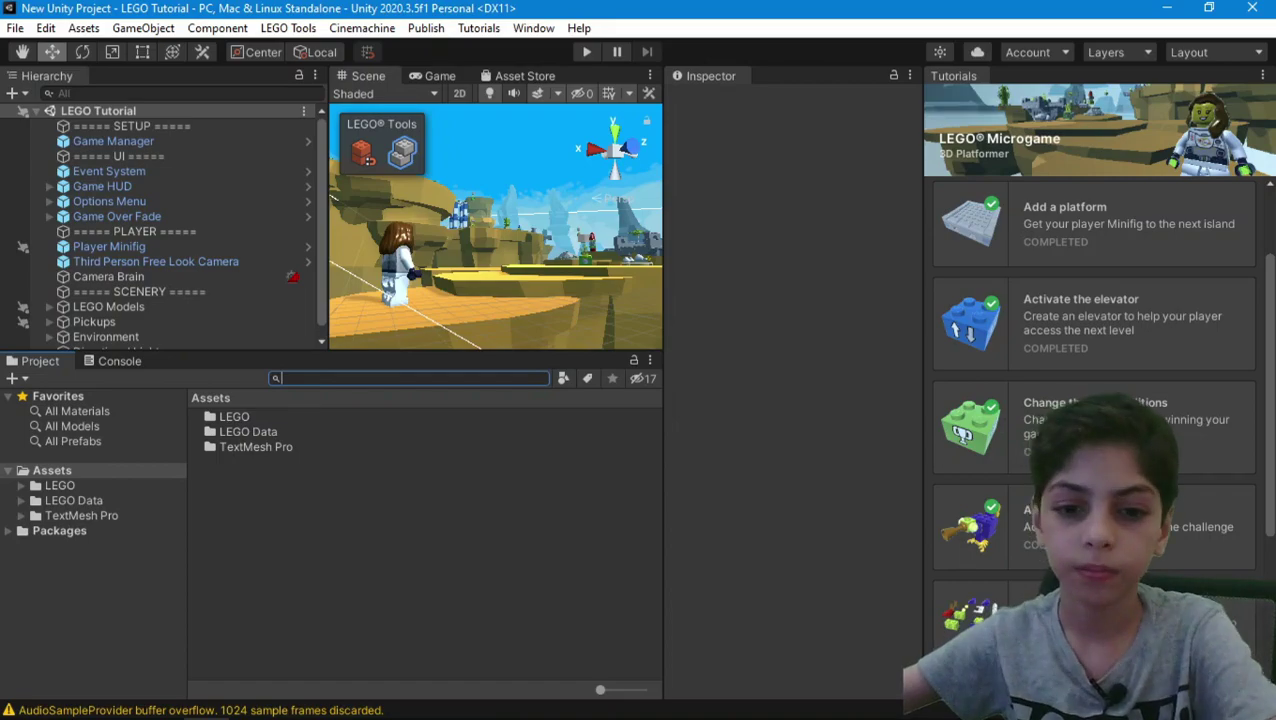
{"action": "left_click", "coordinate": [72, 441]}
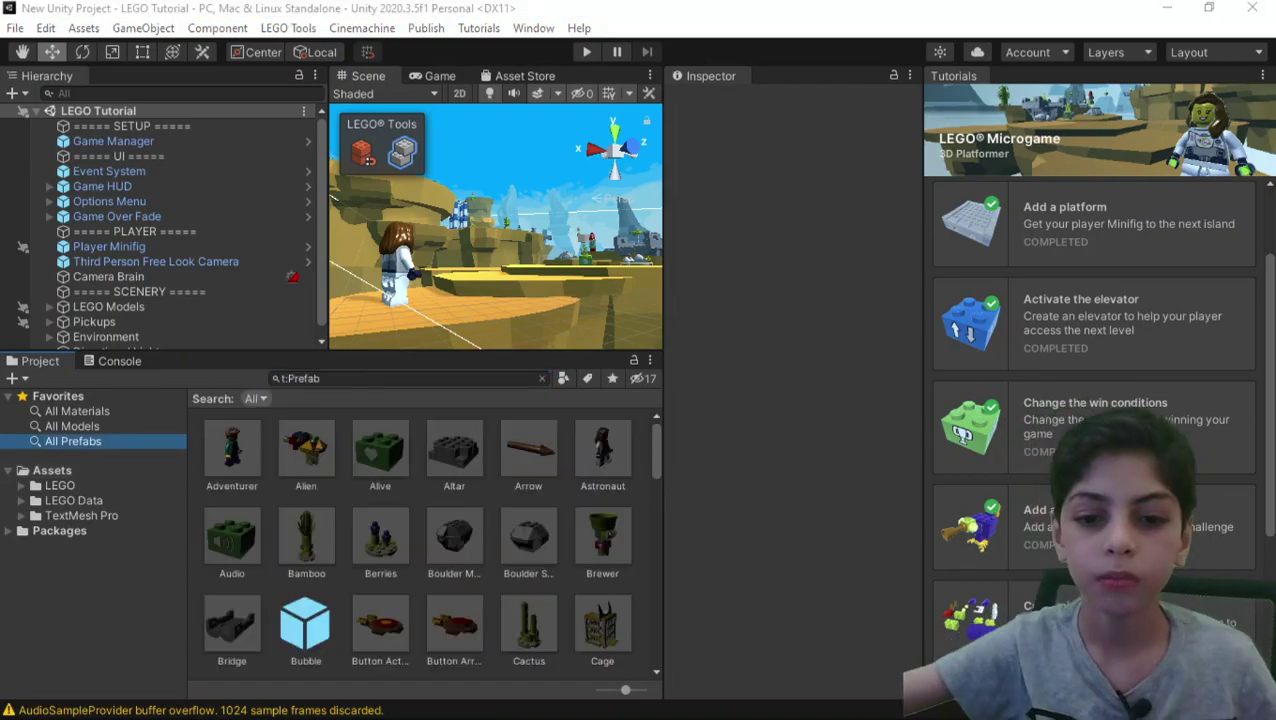
{"action": "left_click", "coordinate": [86, 440]}
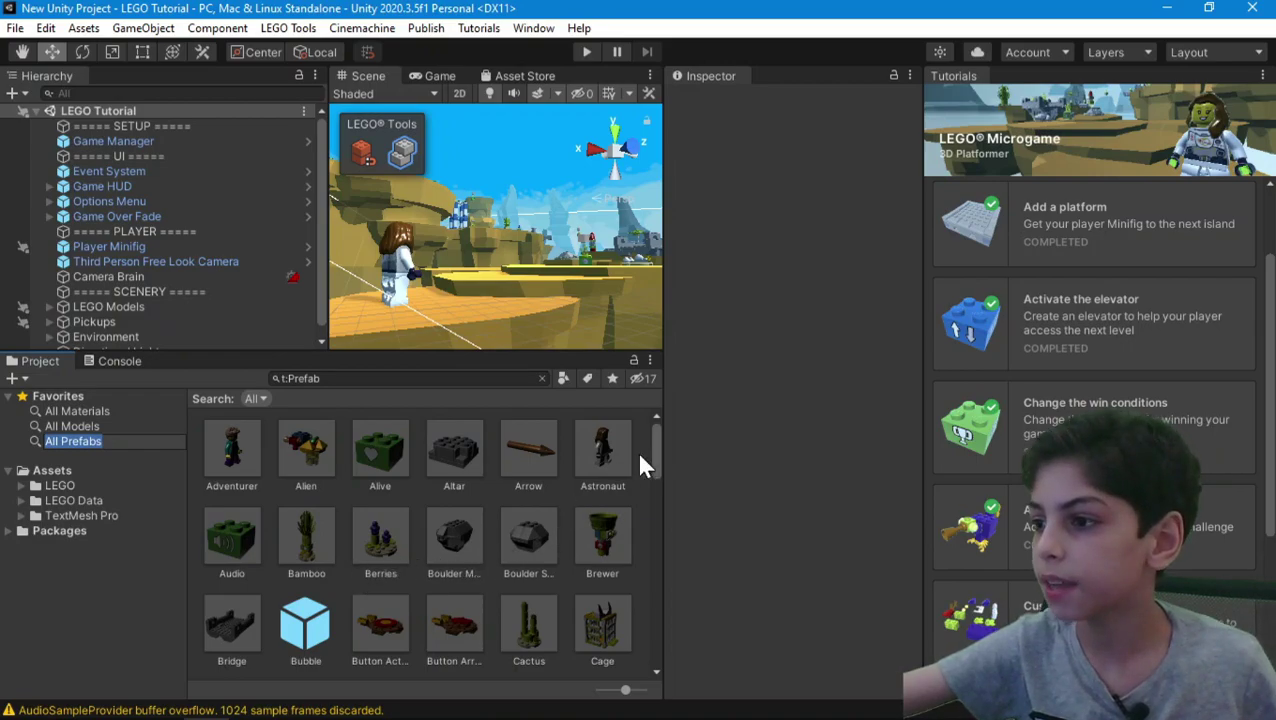
{"action": "left_click", "coordinate": [72, 427]}
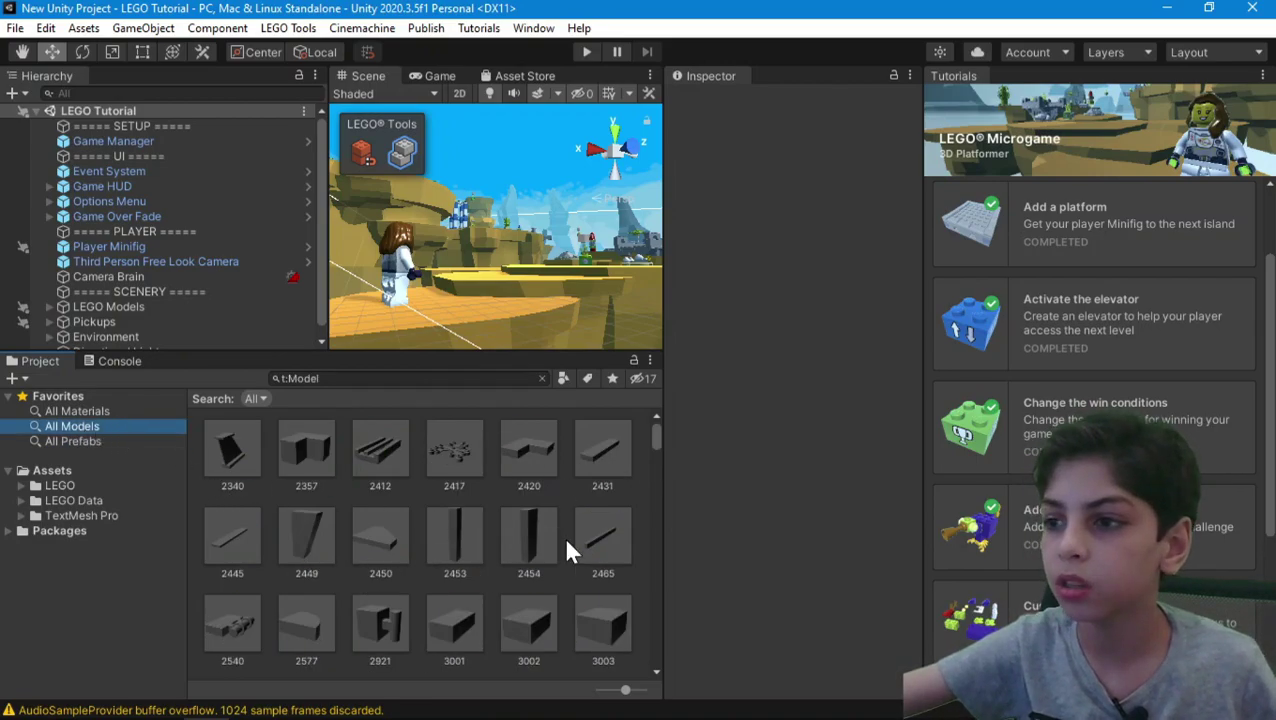
{"action": "scroll", "coordinate": [495, 505], "scroll_direction": "down", "scroll_amount": 5}
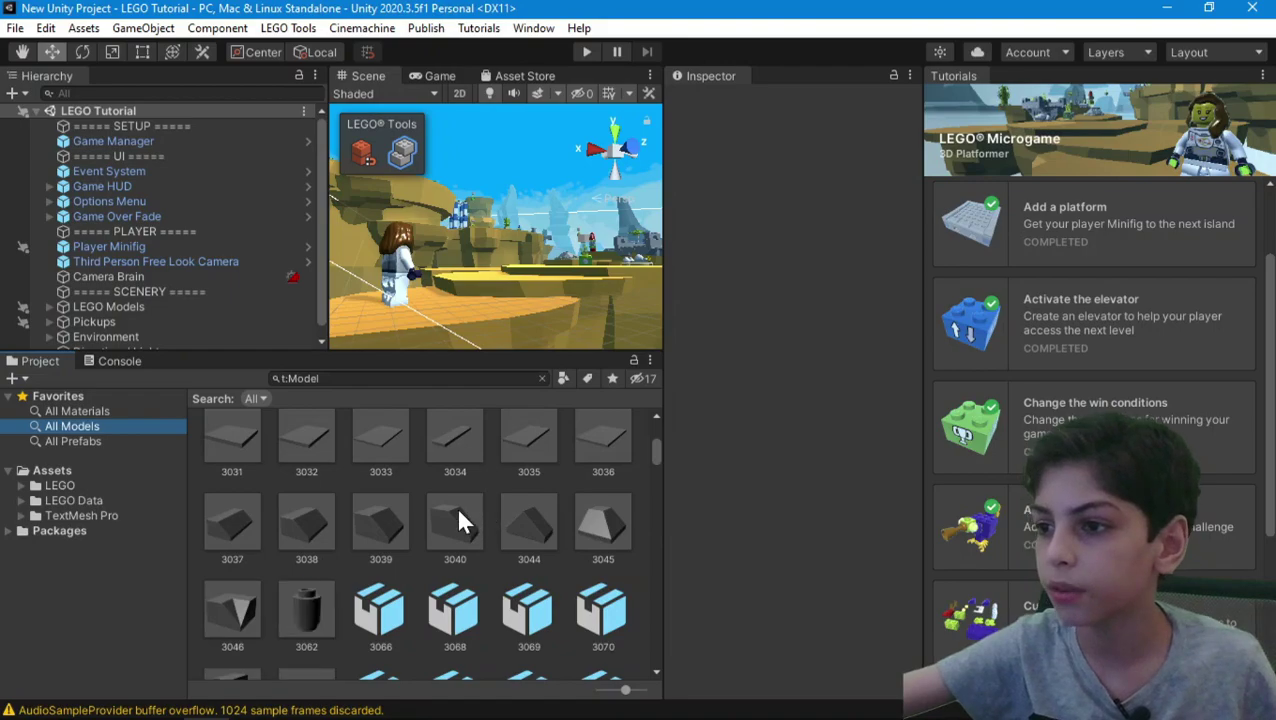
{"action": "scroll", "coordinate": [300, 445], "scroll_direction": "up", "scroll_amount": 3}
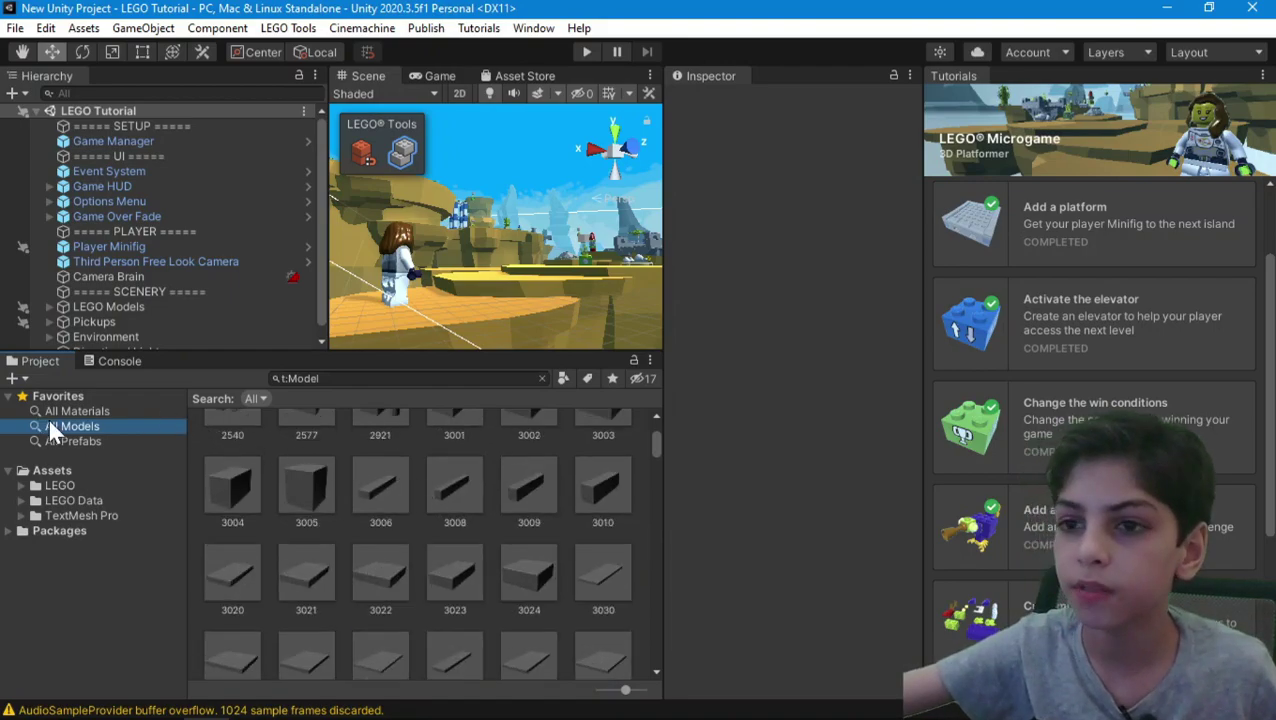
{"action": "left_click", "coordinate": [77, 411]}
{"action": "scroll", "coordinate": [390, 500], "scroll_direction": "down", "scroll_amount": 5}
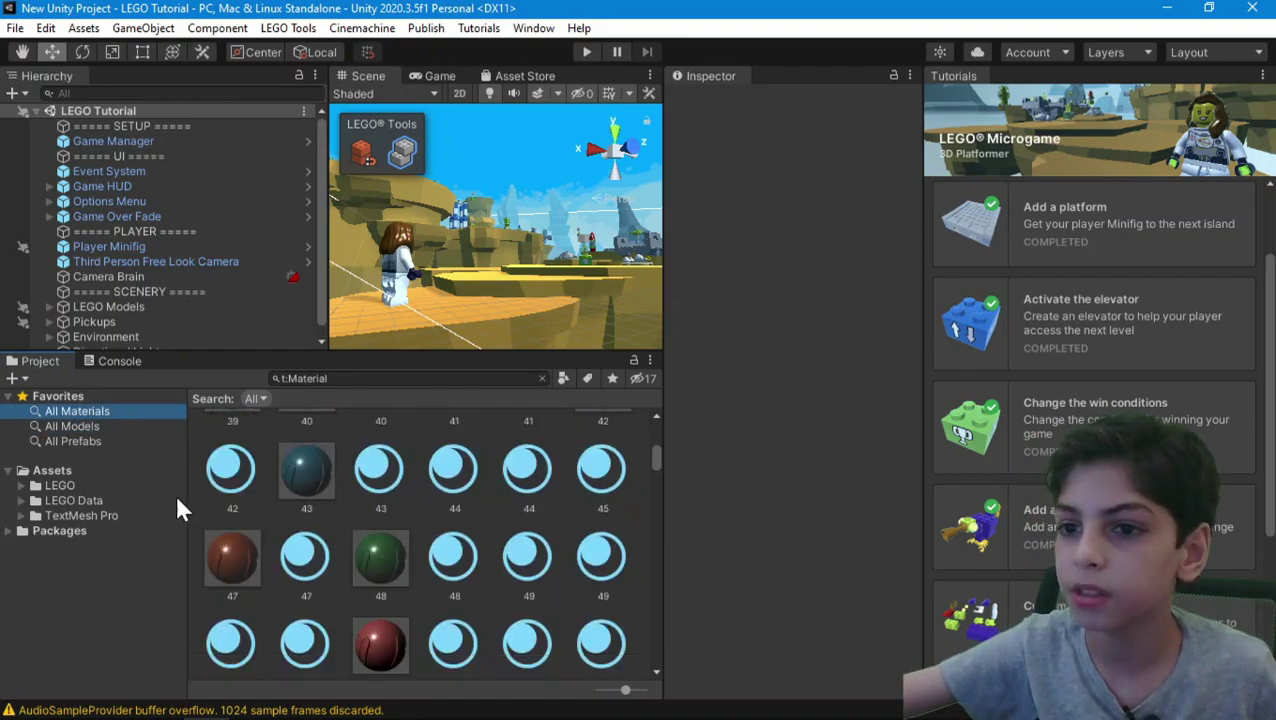
Browse the LEGO and LEGO Data folders, ending in TextMesh Pro with Fonts, Resources and Sprites.
{"action": "left_click", "coordinate": [78, 484]}
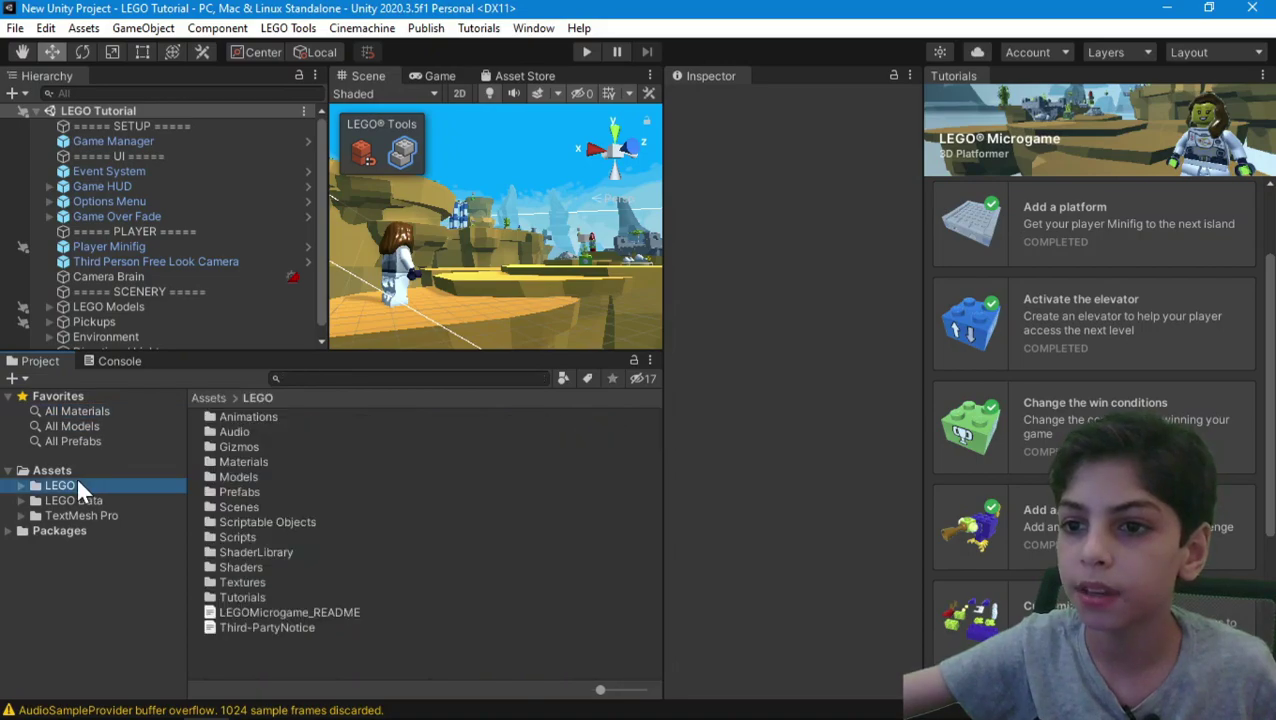
{"action": "left_click", "coordinate": [249, 470]}
{"action": "left_click", "coordinate": [251, 464]}
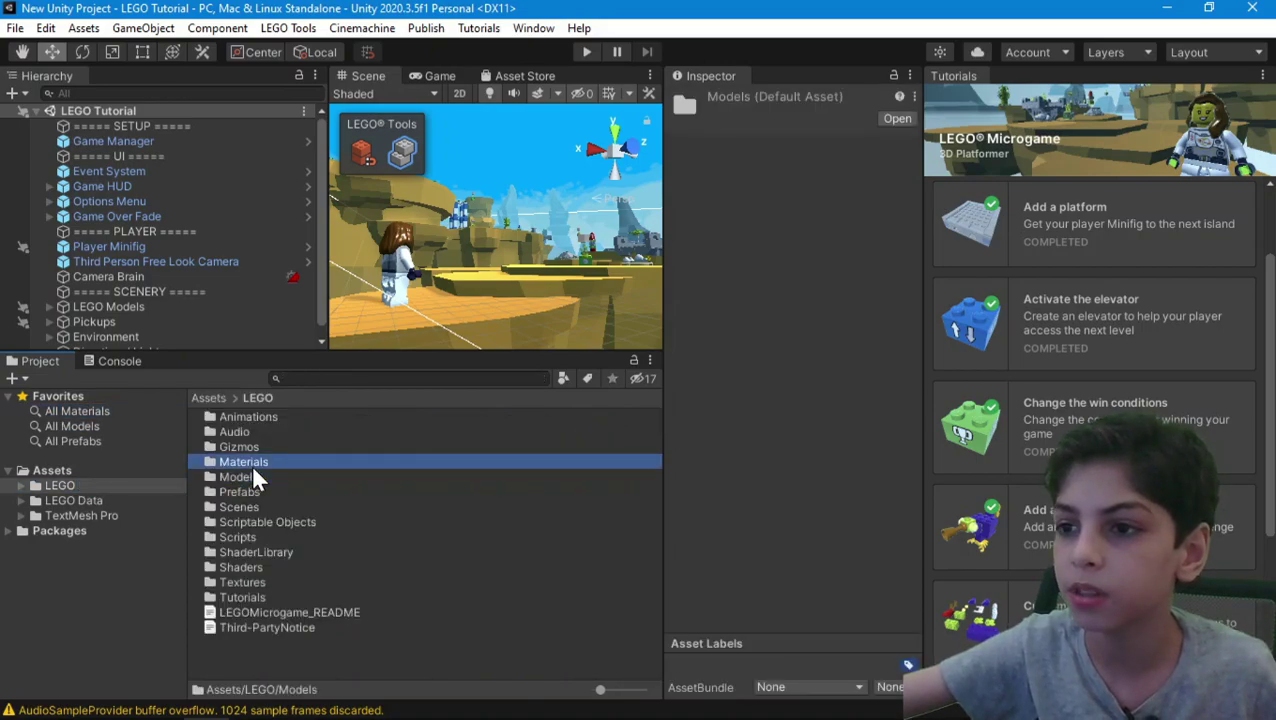
{"action": "left_click", "coordinate": [66, 499]}
{"action": "left_click", "coordinate": [98, 516]}
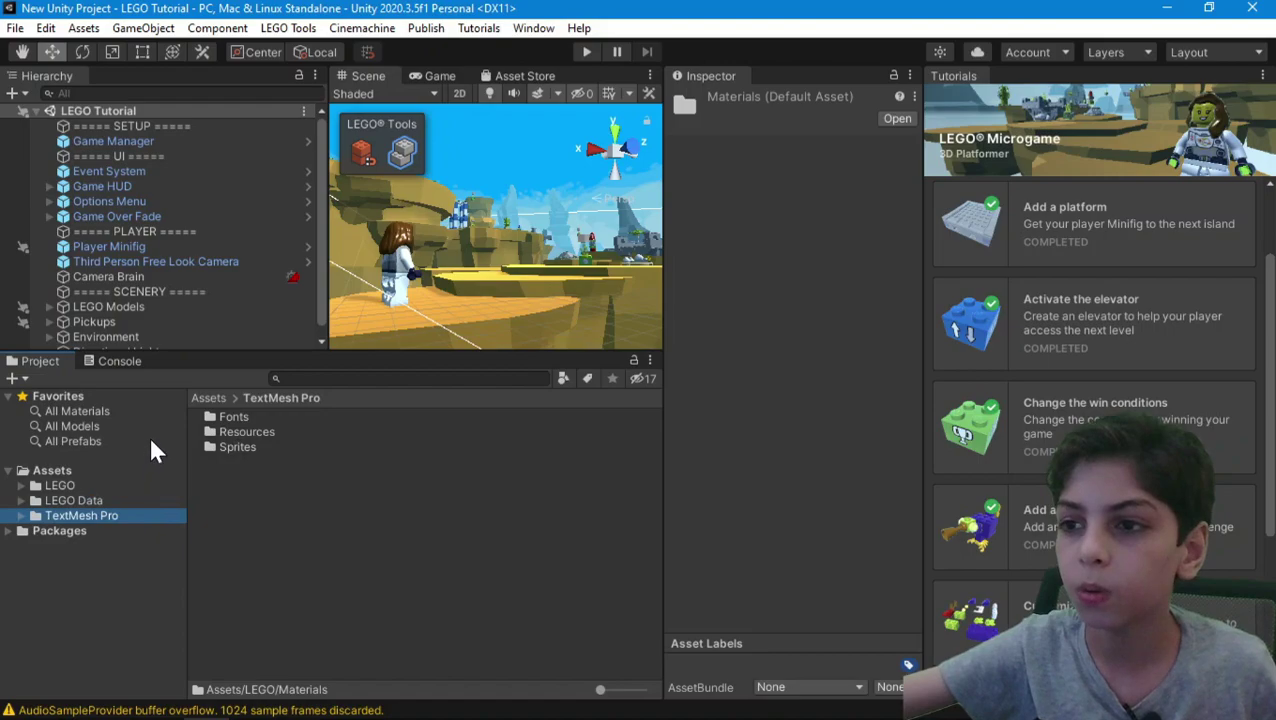
{"action": "left_click", "coordinate": [27, 53]}
{"action": "left_click_drag", "start_coordinate": [517, 168], "coordinate": [510, 288]}
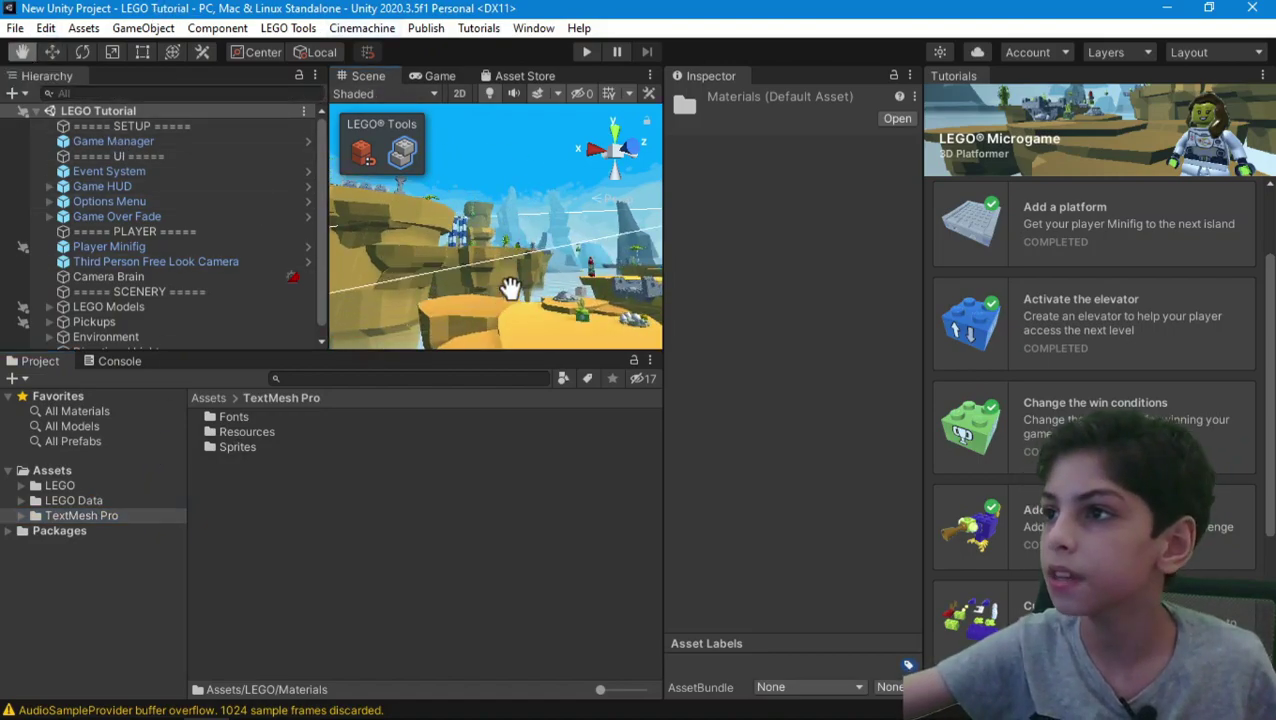
{"action": "scroll", "coordinate": [550, 191], "scroll_direction": "up", "scroll_amount": 8}
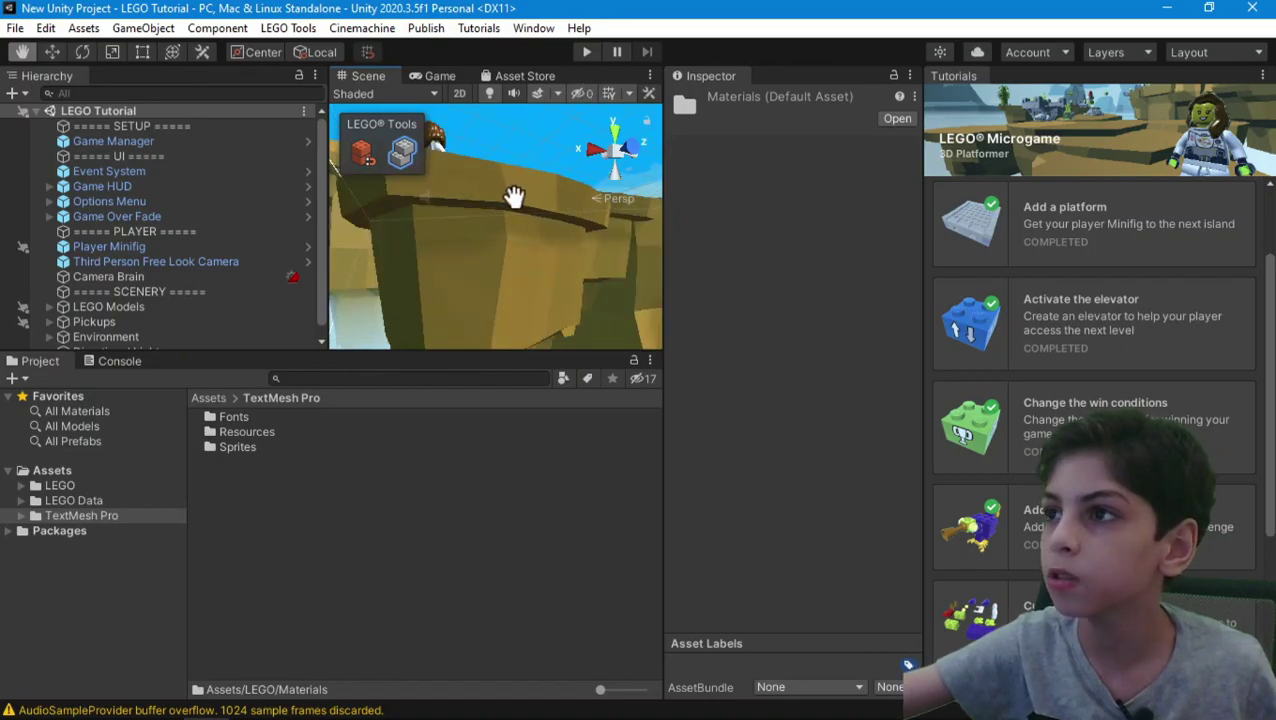
{"action": "scroll", "coordinate": [513, 196], "scroll_direction": "up", "scroll_amount": 5}
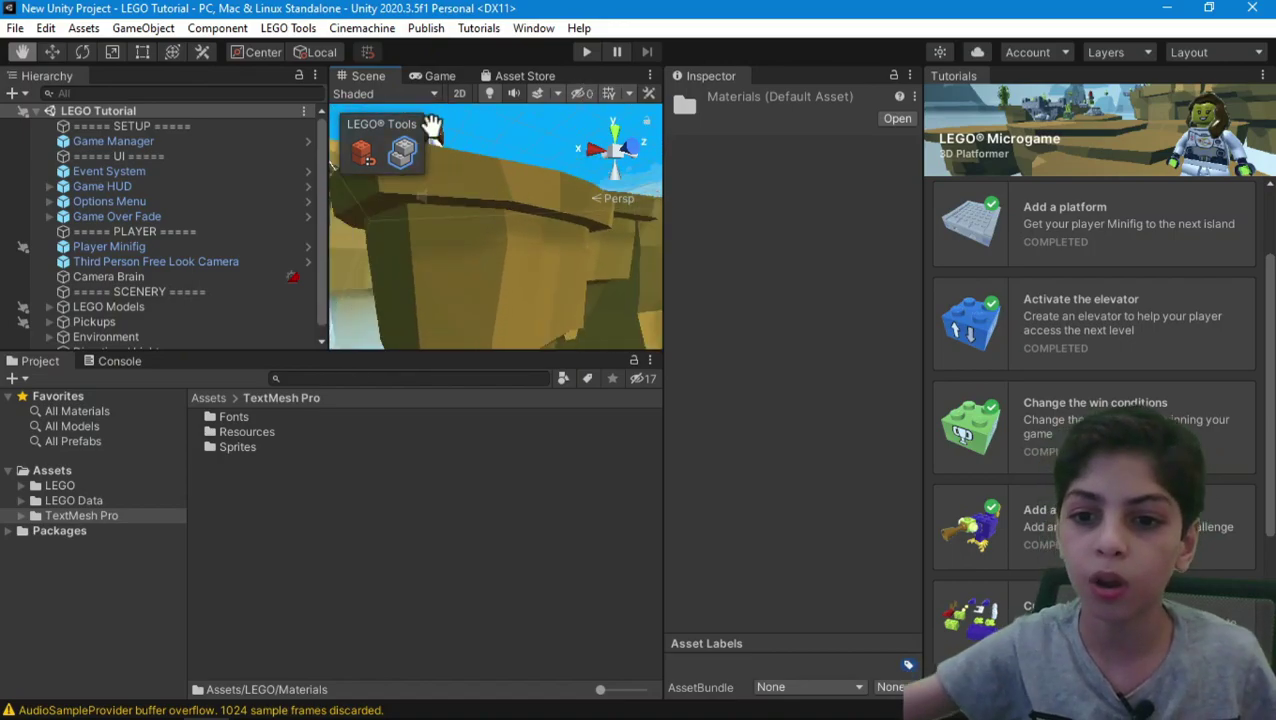
{"action": "scroll", "coordinate": [432, 126], "scroll_direction": "up", "scroll_amount": 2}
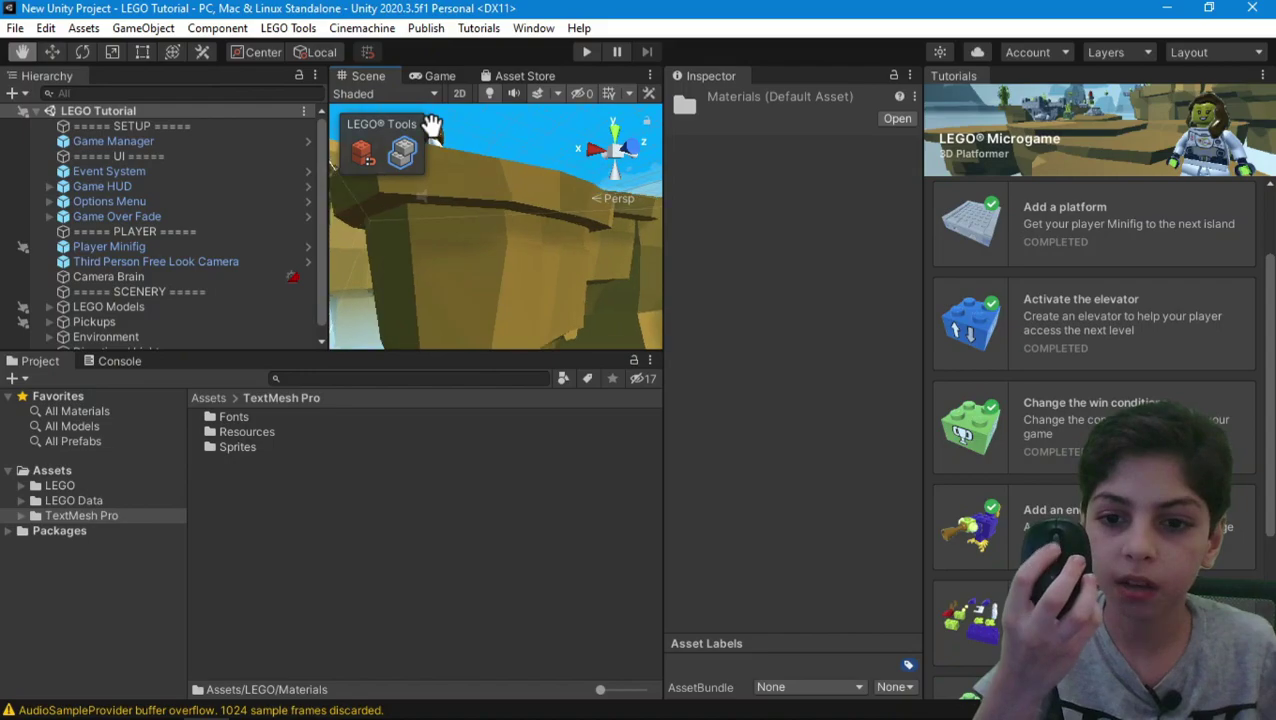
{"action": "scroll", "coordinate": [432, 126], "scroll_direction": "down", "scroll_amount": 2}
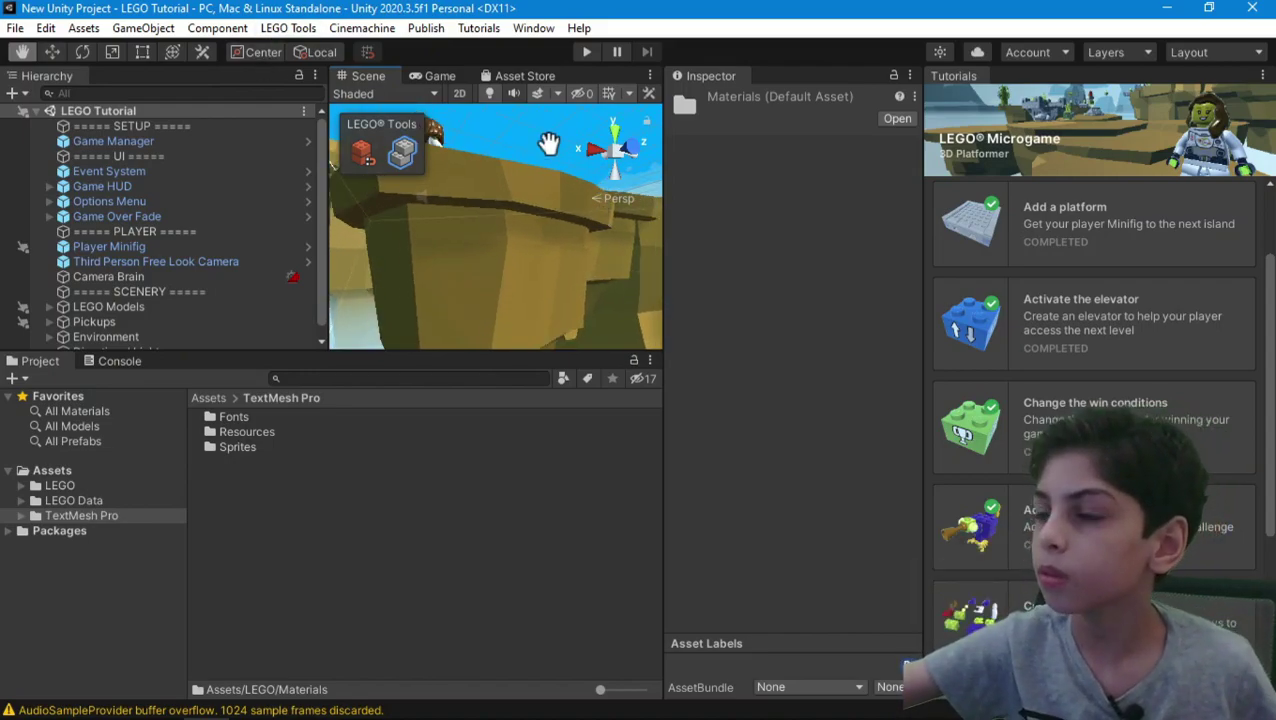
{"action": "scroll", "coordinate": [550, 137], "scroll_direction": "down", "scroll_amount": 3}
{"action": "left_click_drag", "start_coordinate": [530, 182], "coordinate": [480, 192], "text": "alt"}
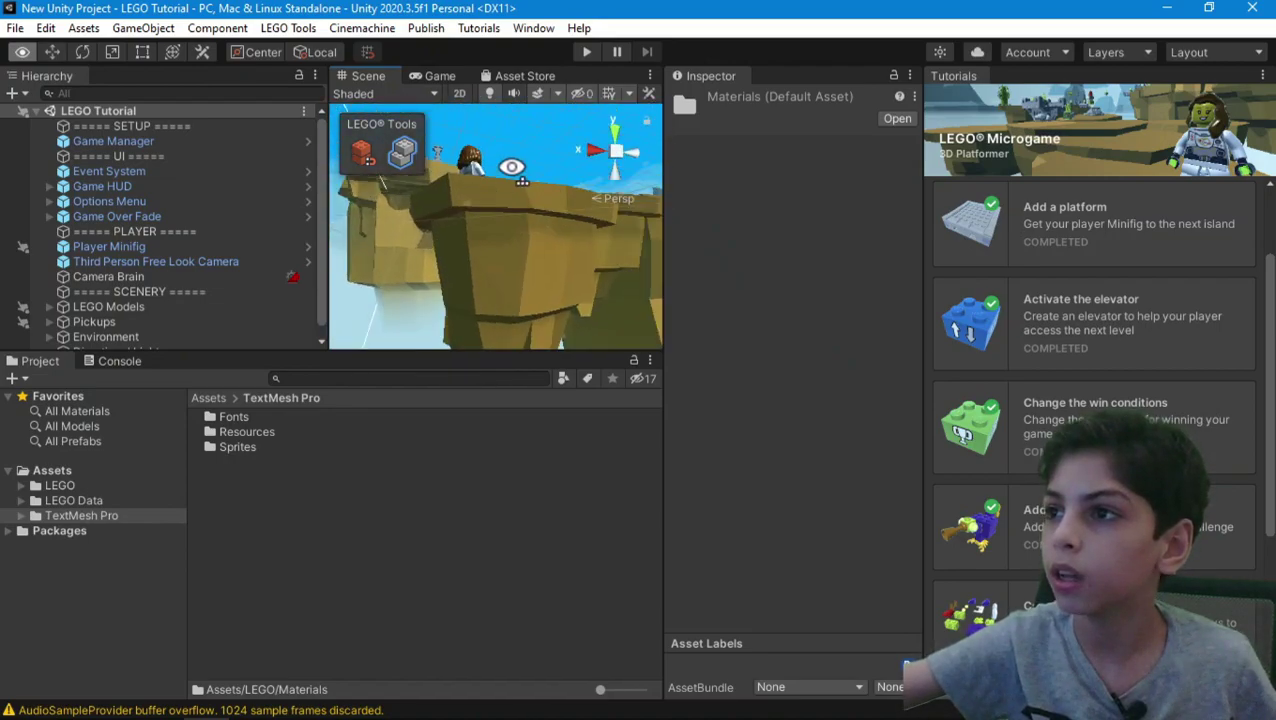
{"action": "scroll", "coordinate": [490, 194], "scroll_direction": "up", "scroll_amount": 4}
{"action": "scroll", "coordinate": [501, 190], "scroll_direction": "down", "scroll_amount": 5}
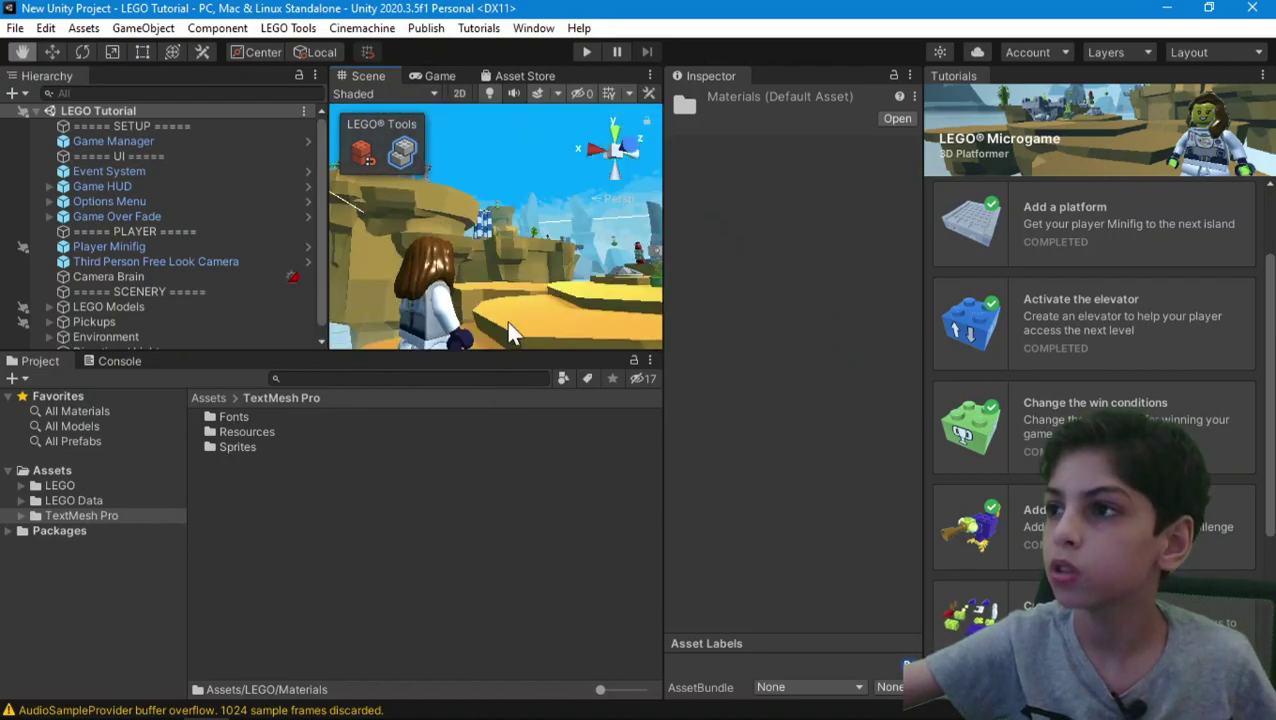
{"action": "left_click_drag", "start_coordinate": [506, 321], "coordinate": [553, 211], "text": "alt"}
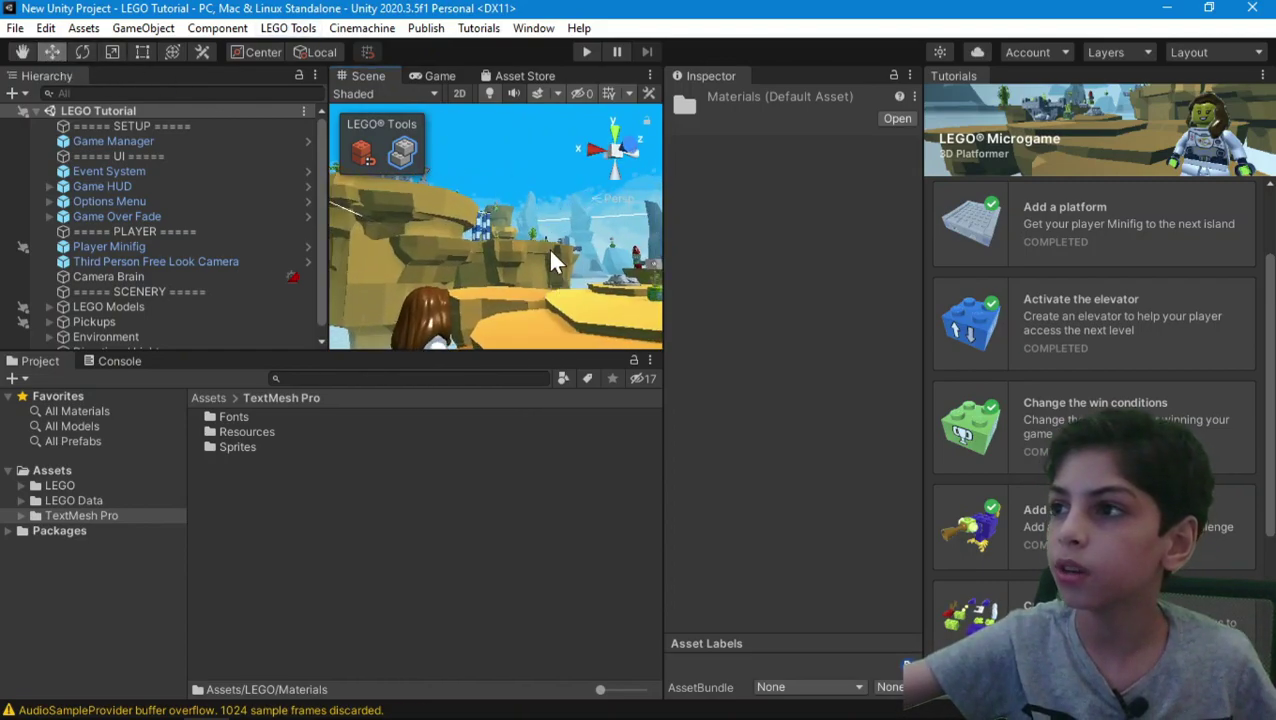
{"action": "scroll", "coordinate": [530, 245], "scroll_direction": "down", "scroll_amount": 3}
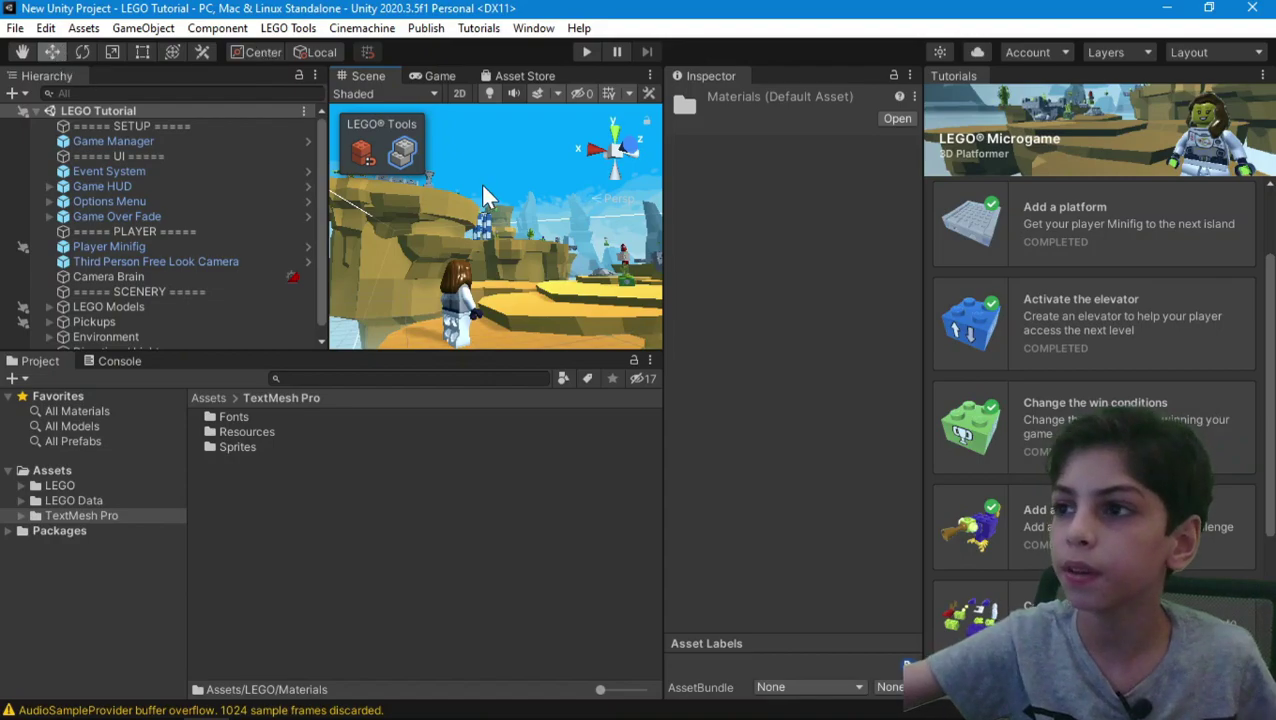
Drag the Player Minifig with the Move gizmo to a new spot on the platform, then deselect it.
{"action": "left_click", "coordinate": [462, 282]}
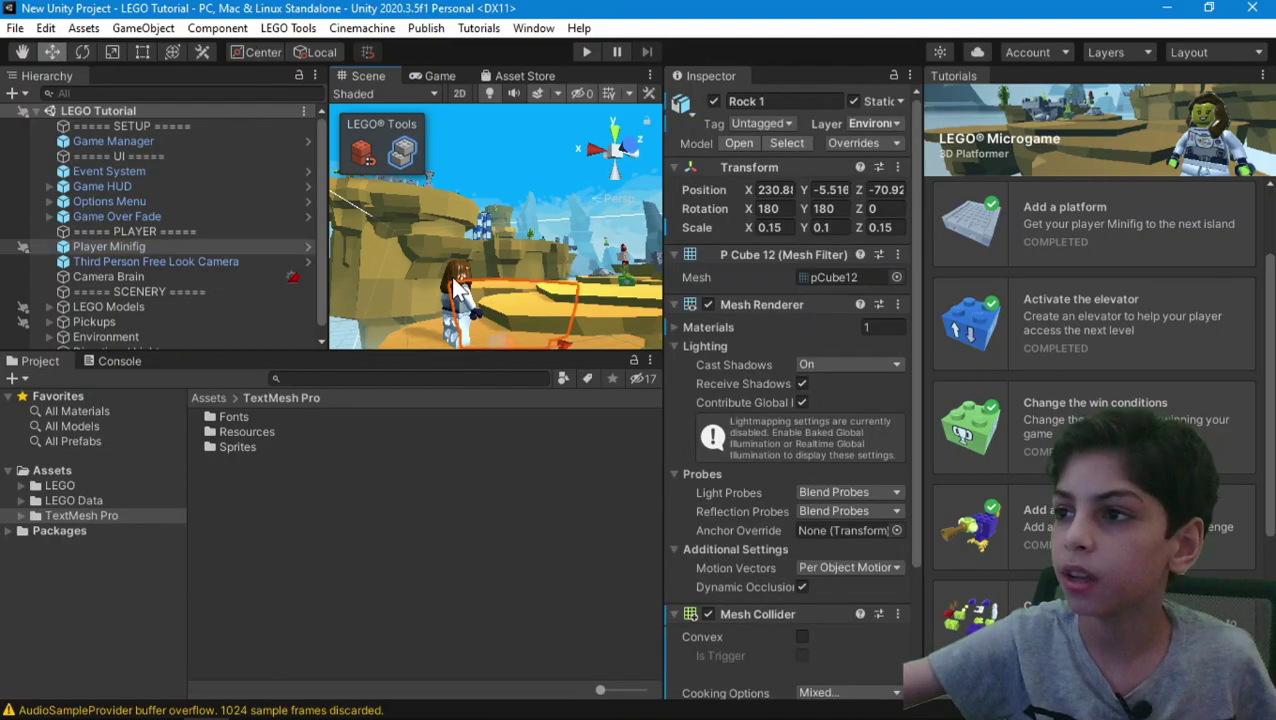
{"action": "left_click_drag", "start_coordinate": [503, 311], "coordinate": [531, 277]}
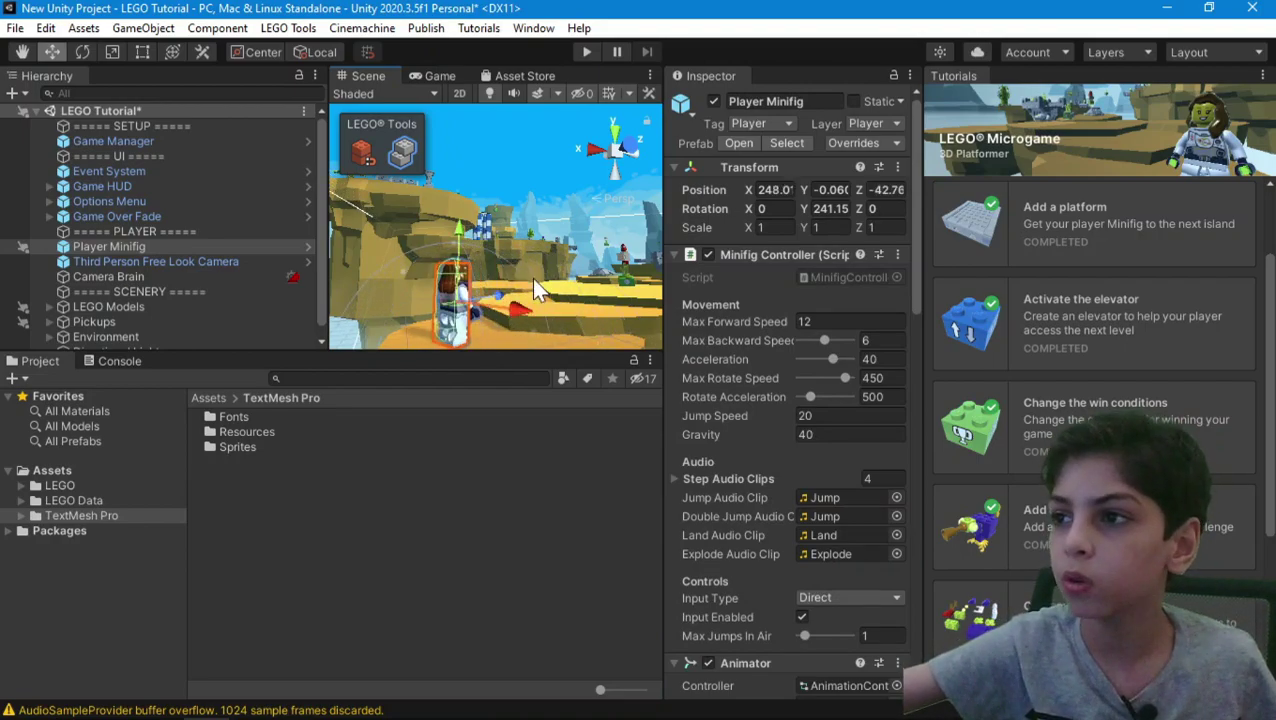
{"action": "left_click", "coordinate": [530, 164]}
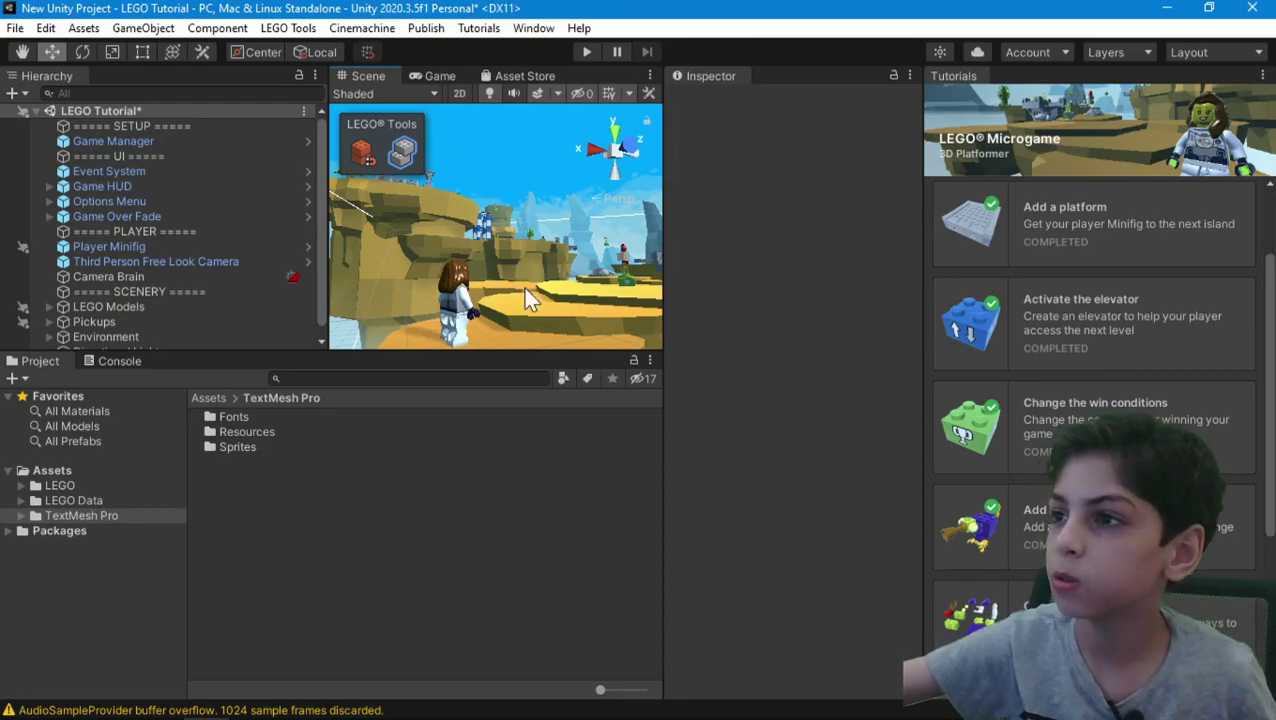
{"action": "right_click_drag", "start_coordinate": [535, 273], "coordinate": [421, 187]}
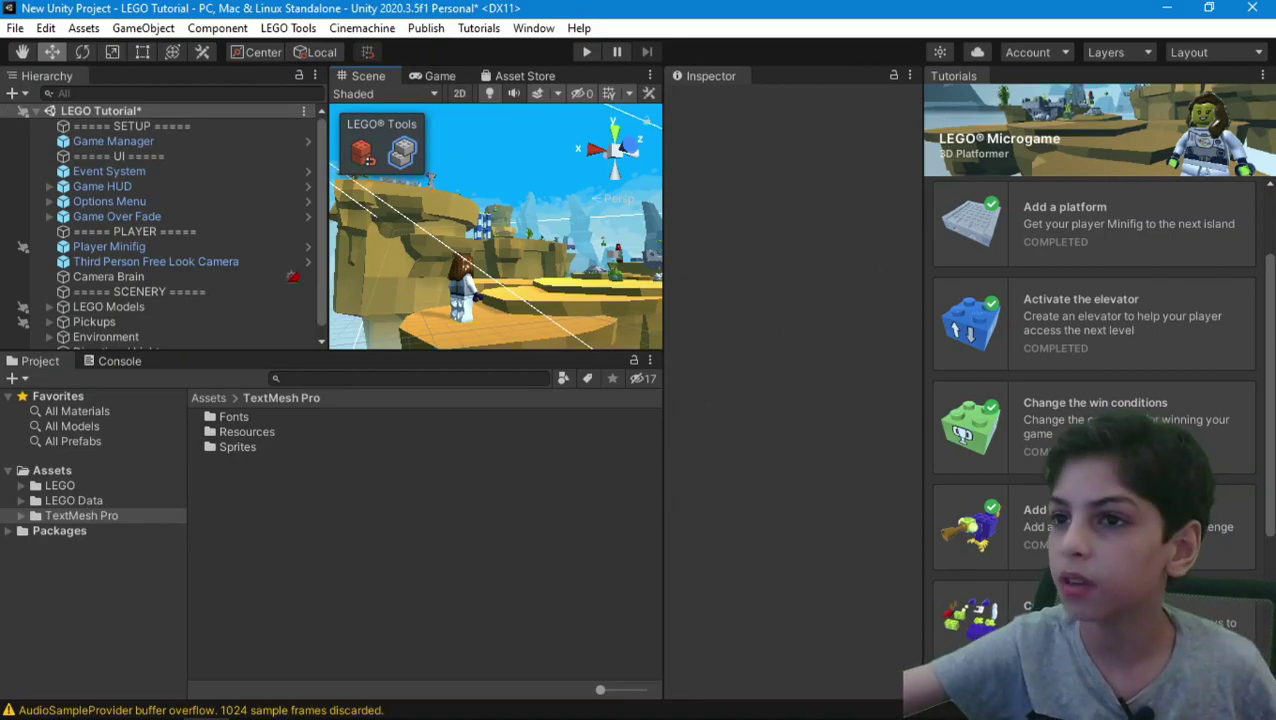
Switch from the console to the Project window, browse LEGO Data and LEGO, then return to Assets.
{"action": "left_click", "coordinate": [97, 364]}
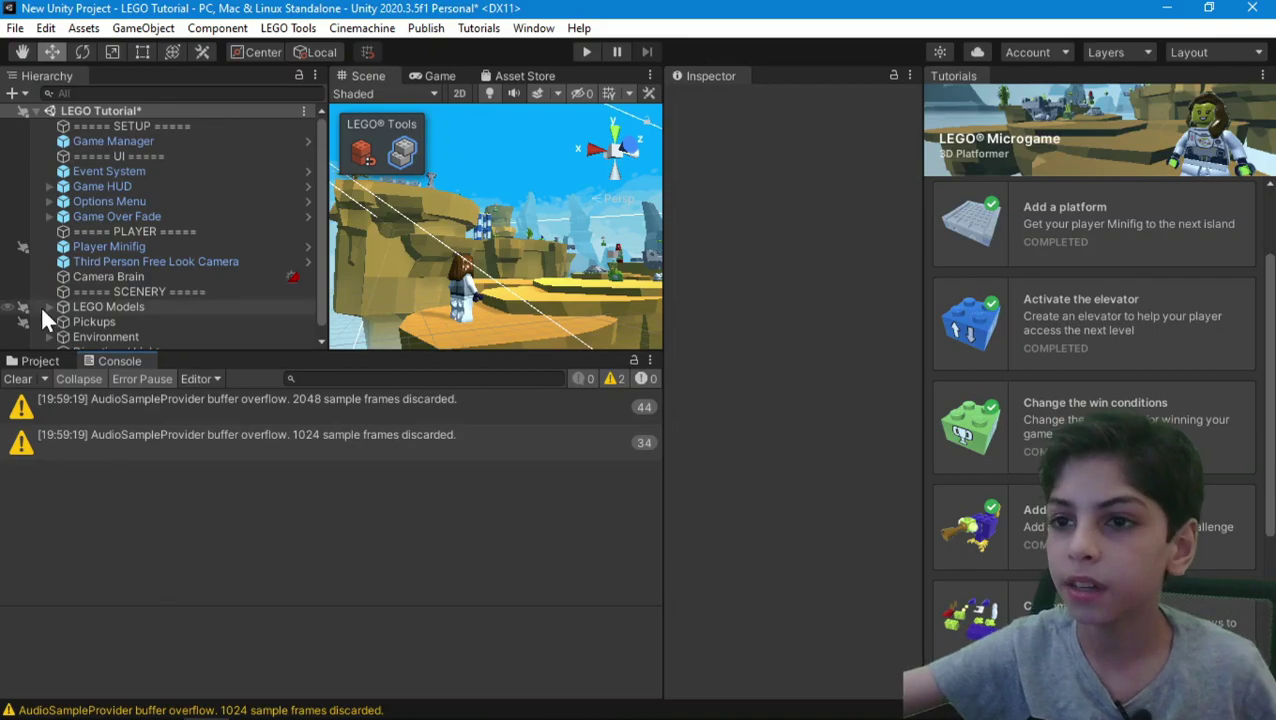
{"action": "left_click", "coordinate": [43, 356]}
{"action": "scroll", "coordinate": [1095, 420], "scroll_direction": "down", "scroll_amount": 5}
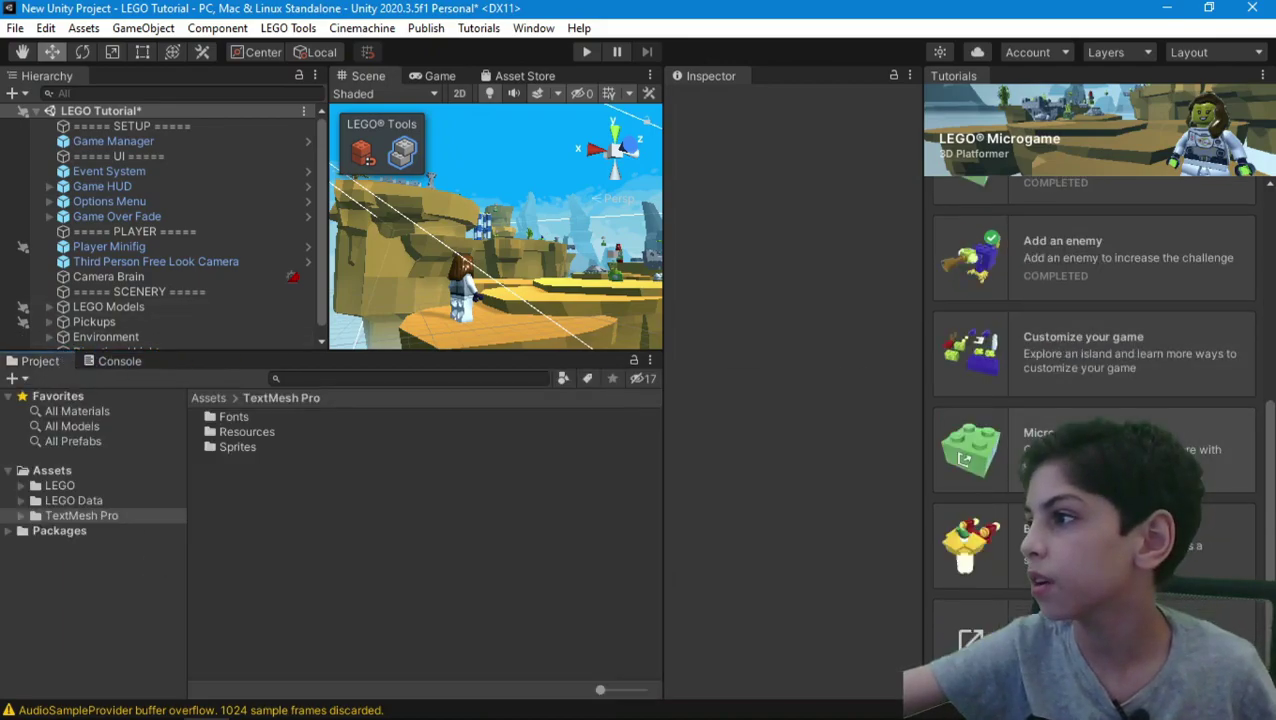
{"action": "left_click", "coordinate": [70, 500]}
{"action": "left_click", "coordinate": [69, 485]}
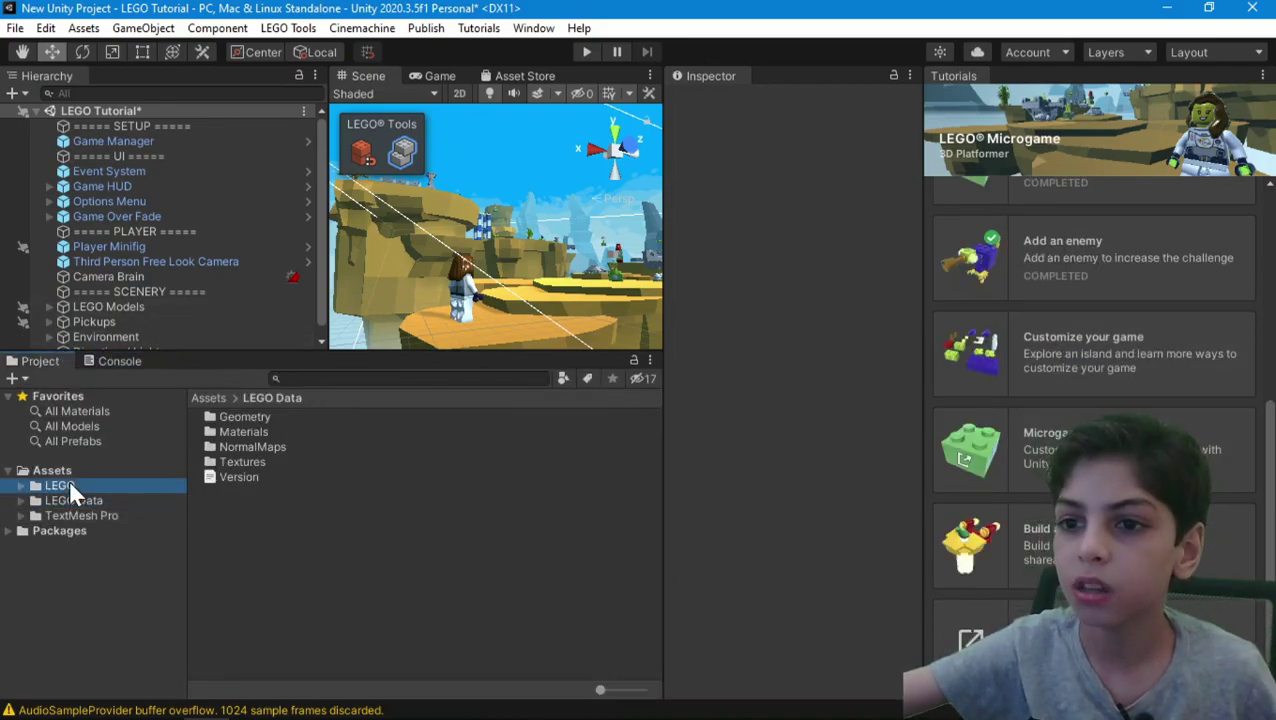
{"action": "left_click", "coordinate": [78, 470]}
Orbit and zoom out around the cliff and minifig, then view the level through the Game camera.
{"action": "right_click_drag", "start_coordinate": [446, 161], "coordinate": [430, 273]}
{"action": "scroll", "coordinate": [430, 273], "scroll_direction": "down", "scroll_amount": 2}
{"action": "scroll", "coordinate": [431, 280], "scroll_direction": "down", "scroll_amount": 2}
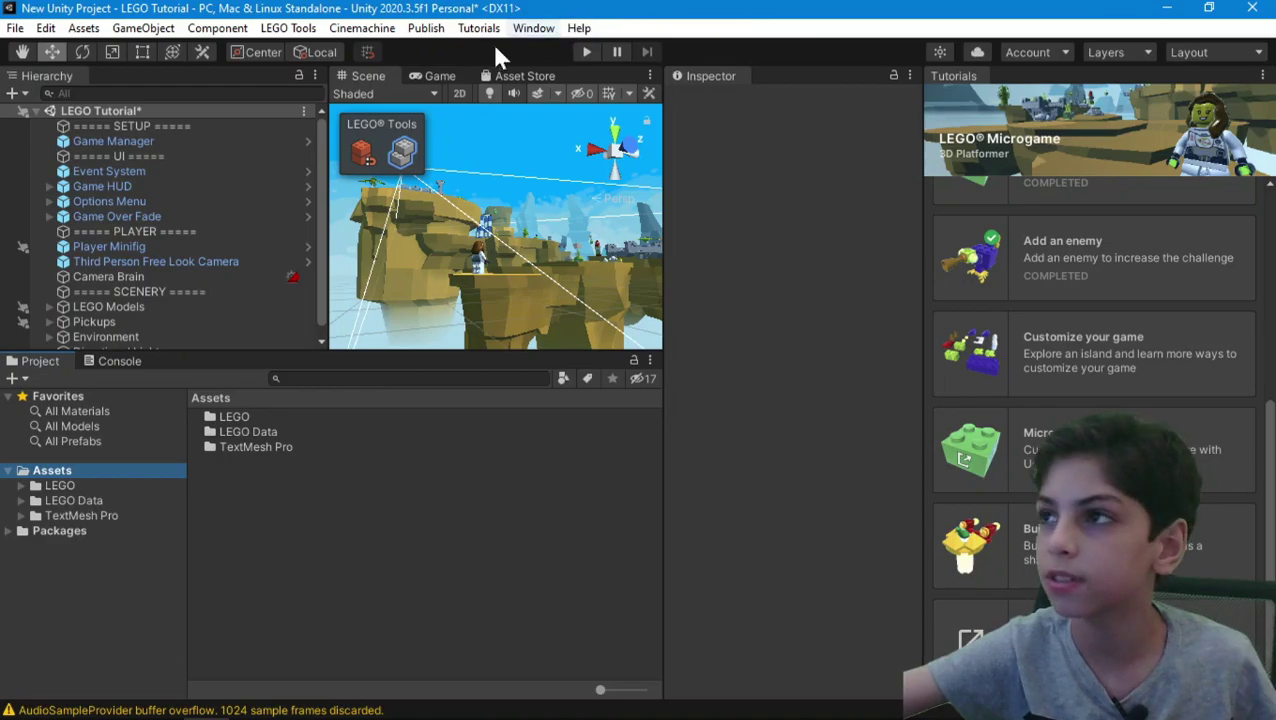
{"action": "left_click", "coordinate": [430, 76]}
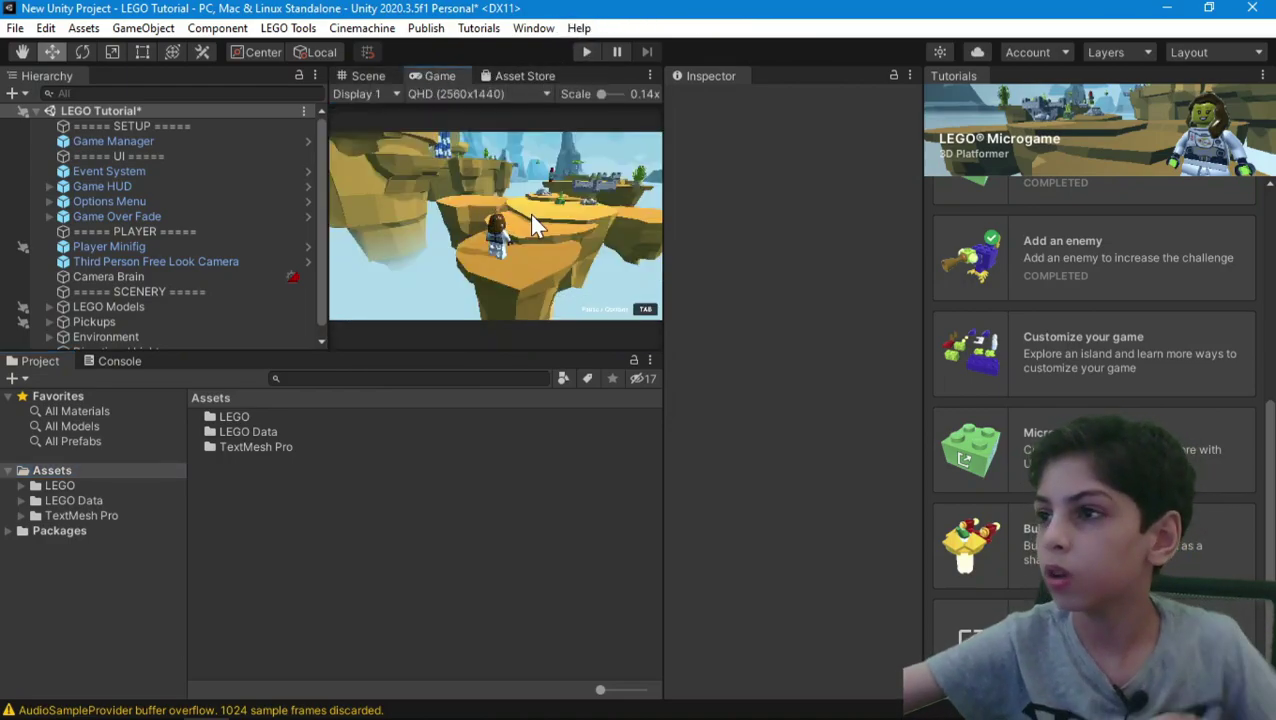
Playtest the level walking the minifig with W, then make the Hierarchy taller and Tutorials narrower.
{"action": "left_click", "coordinate": [358, 77]}
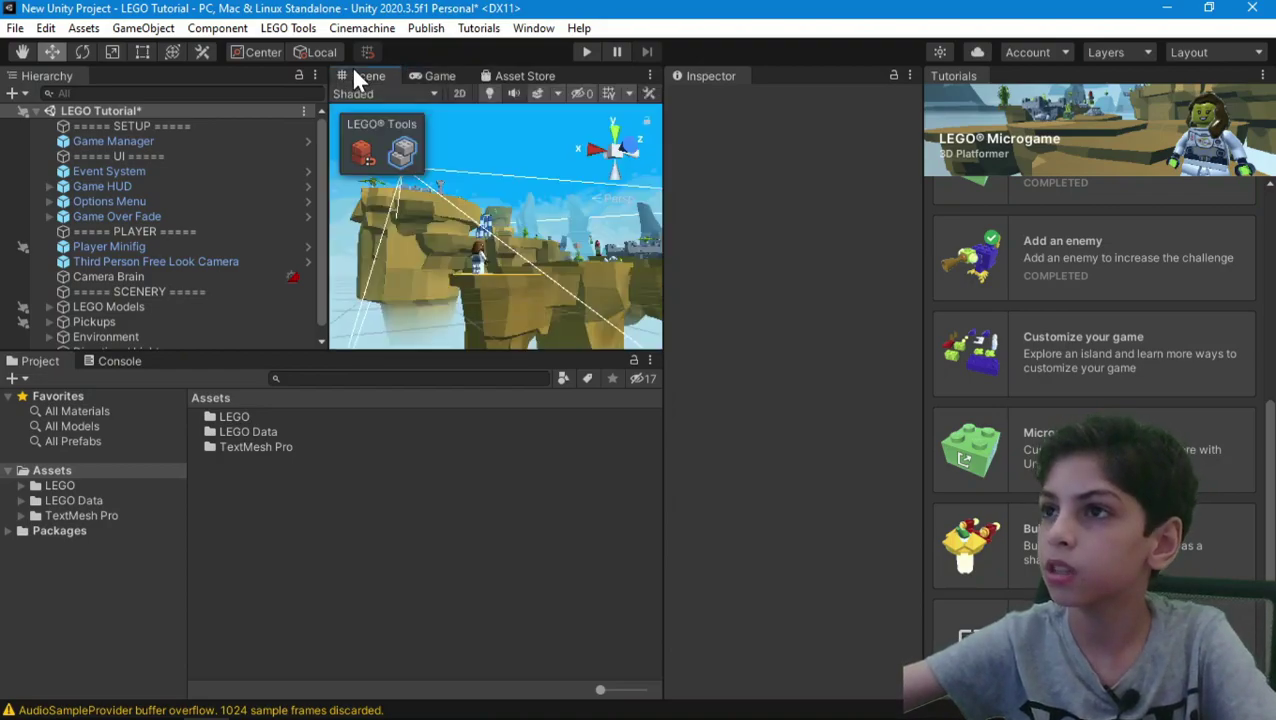
{"action": "left_click", "coordinate": [586, 51]}
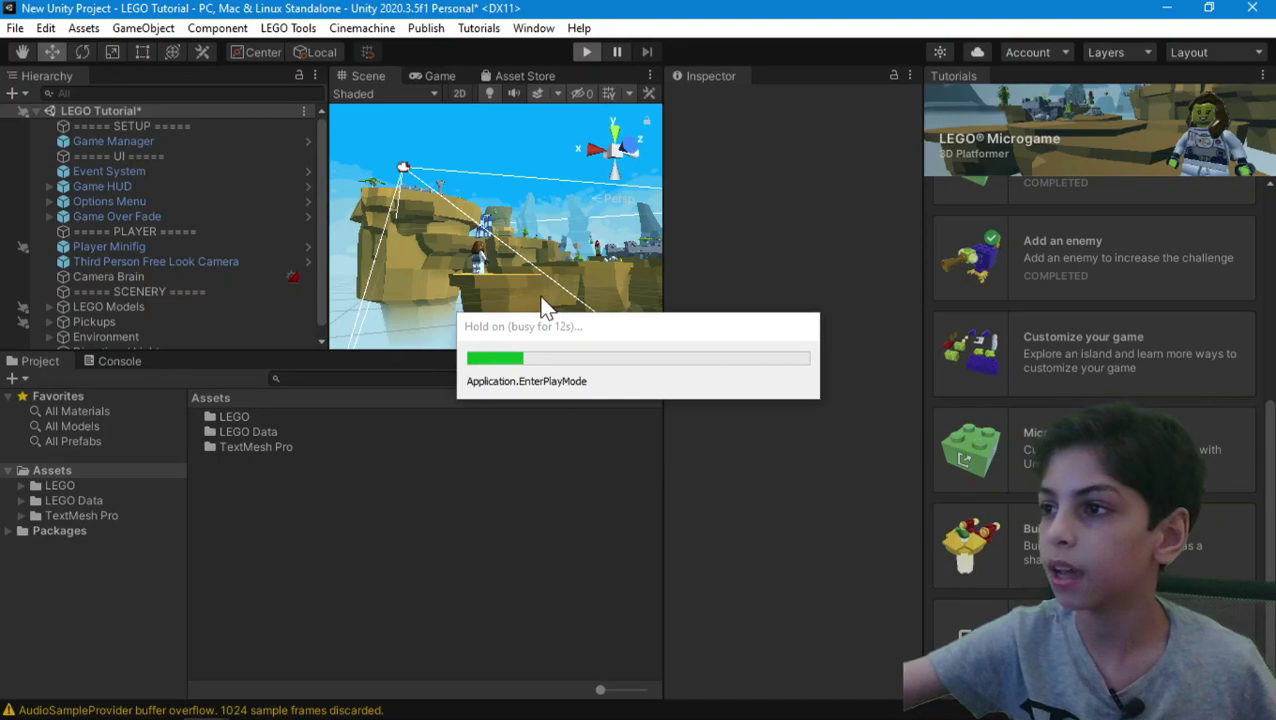
{"action": "left_click_drag", "start_coordinate": [548, 323], "coordinate": [698, 374]}
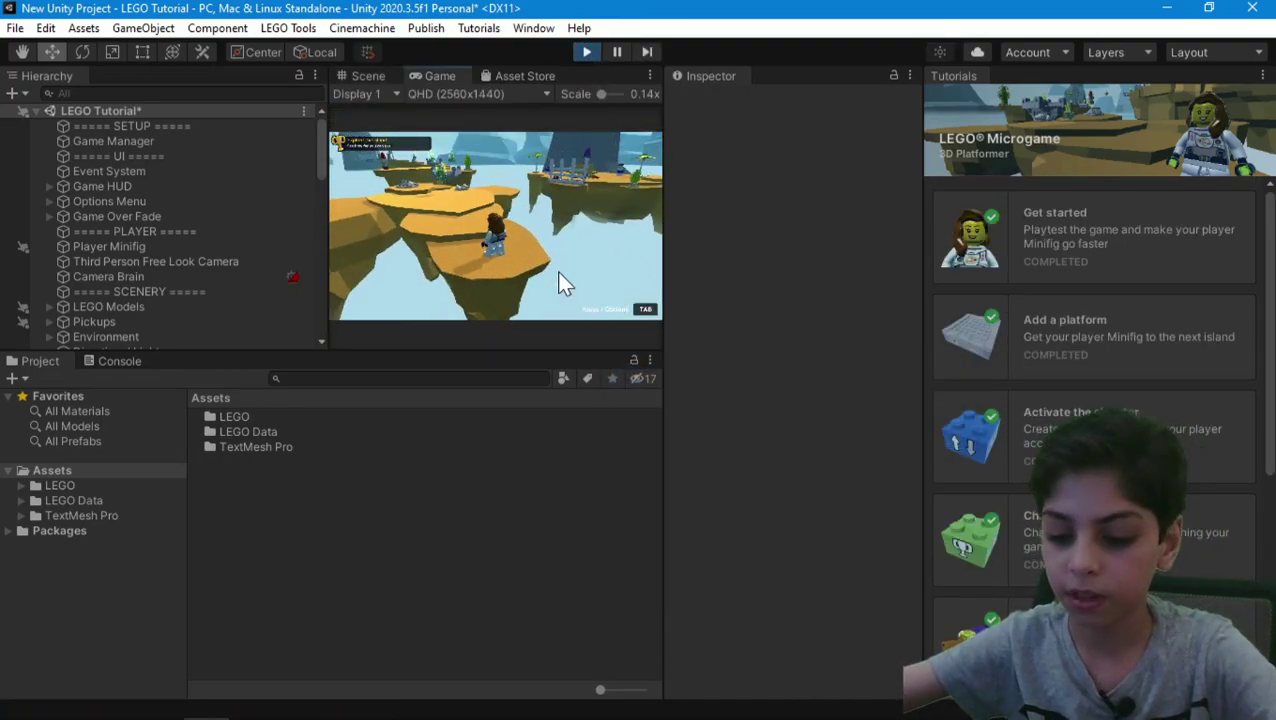
{"action": "key", "text": "w"}
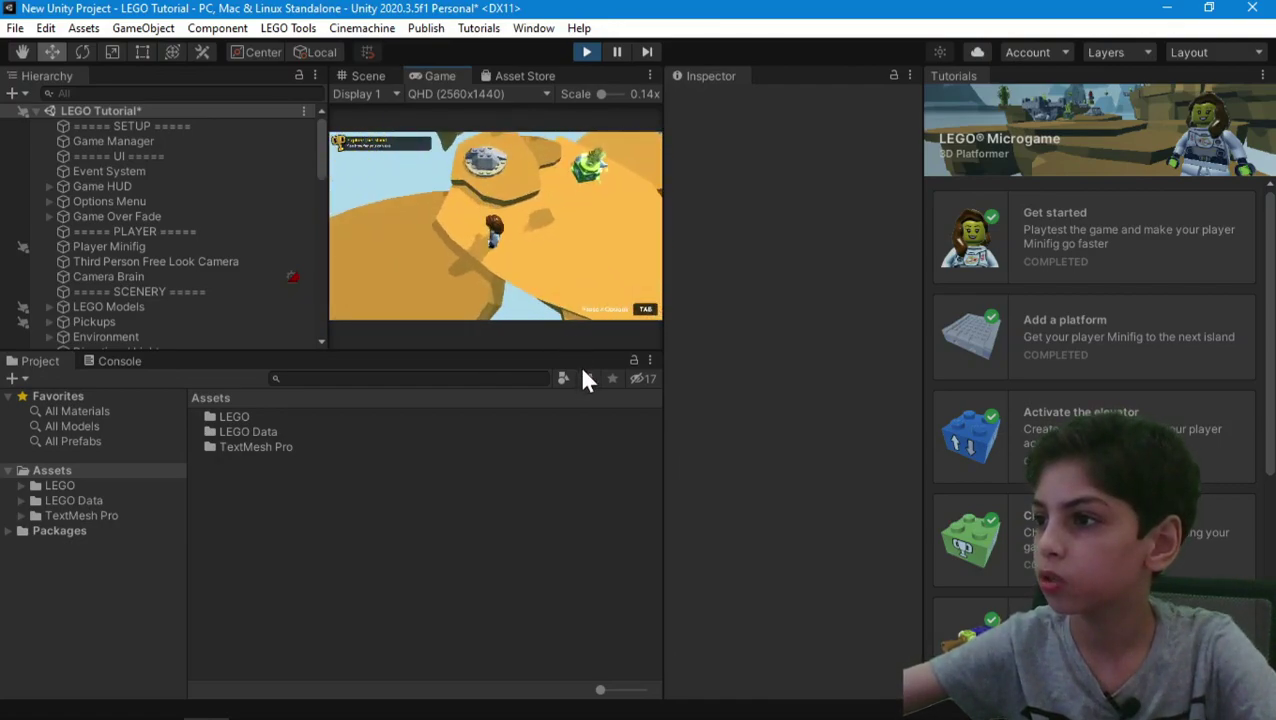
{"action": "left_click_drag", "start_coordinate": [544, 353], "coordinate": [560, 514]}
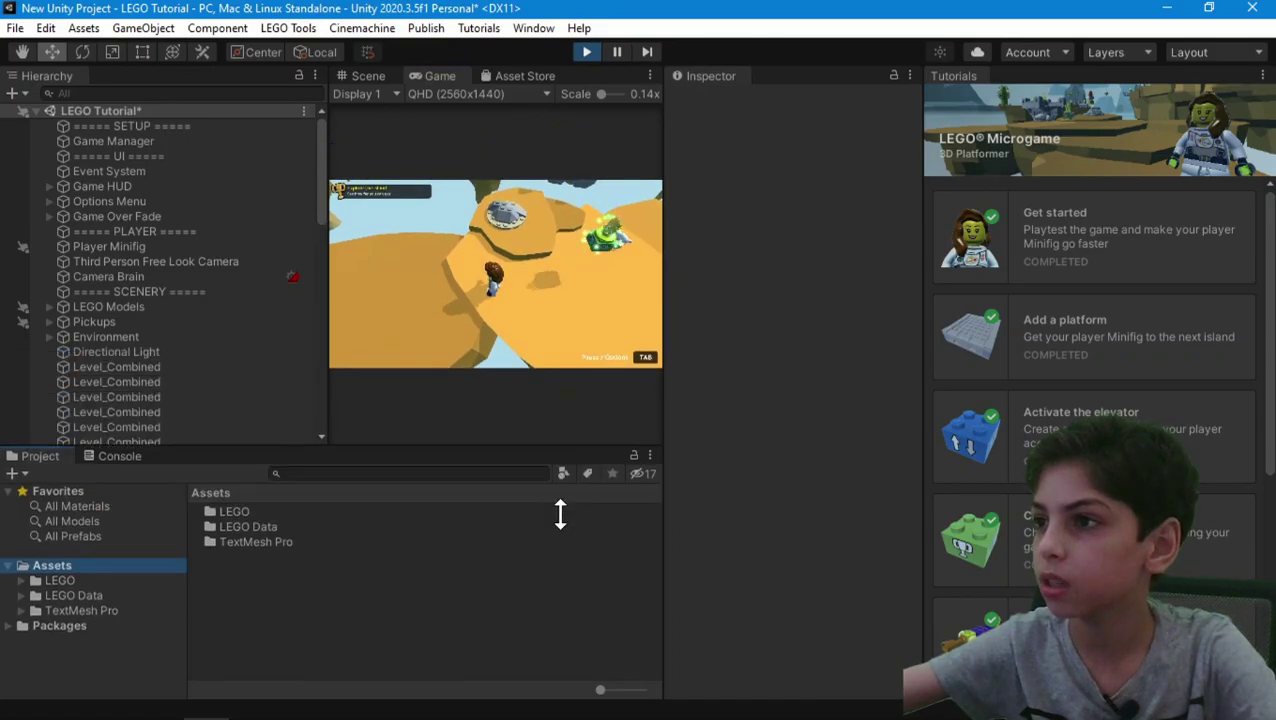
{"action": "left_click_drag", "start_coordinate": [683, 399], "coordinate": [877, 396]}
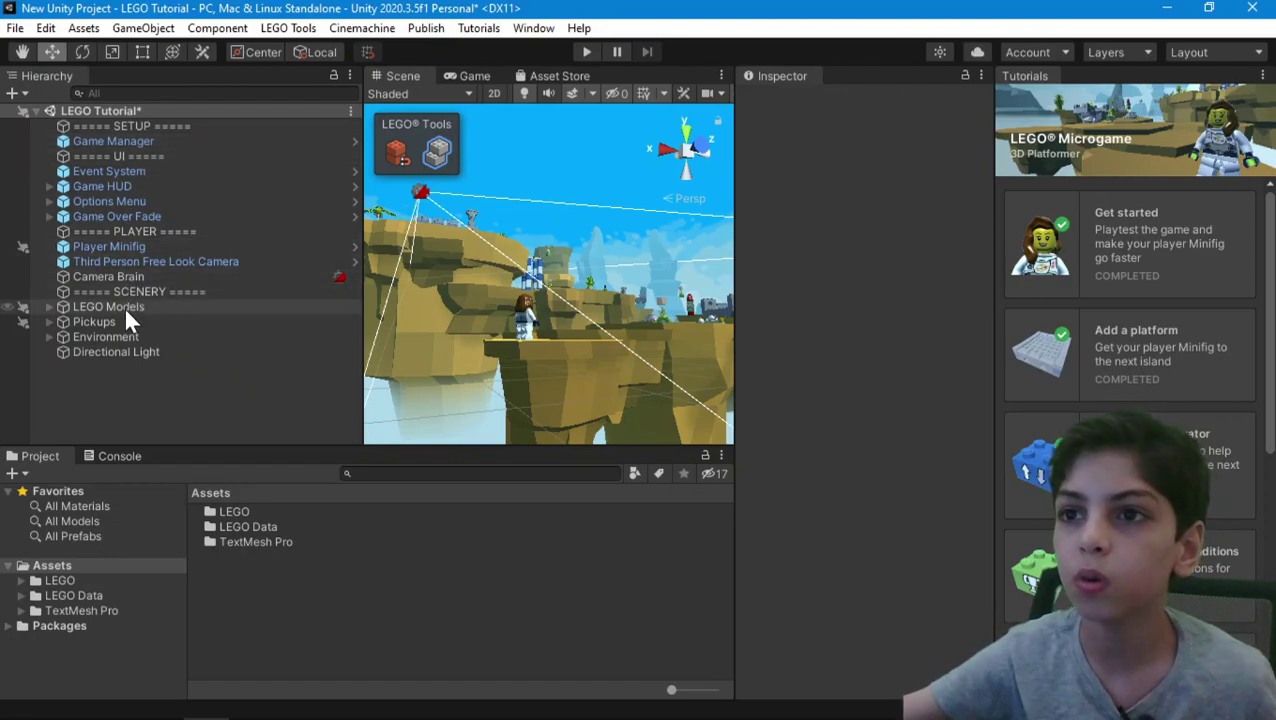
Inspect PLAYER, Camera Brain, LEGO Models, Directional Light, Game Manager and Event System, then select Player Minifig.
{"action": "left_click", "coordinate": [138, 230]}
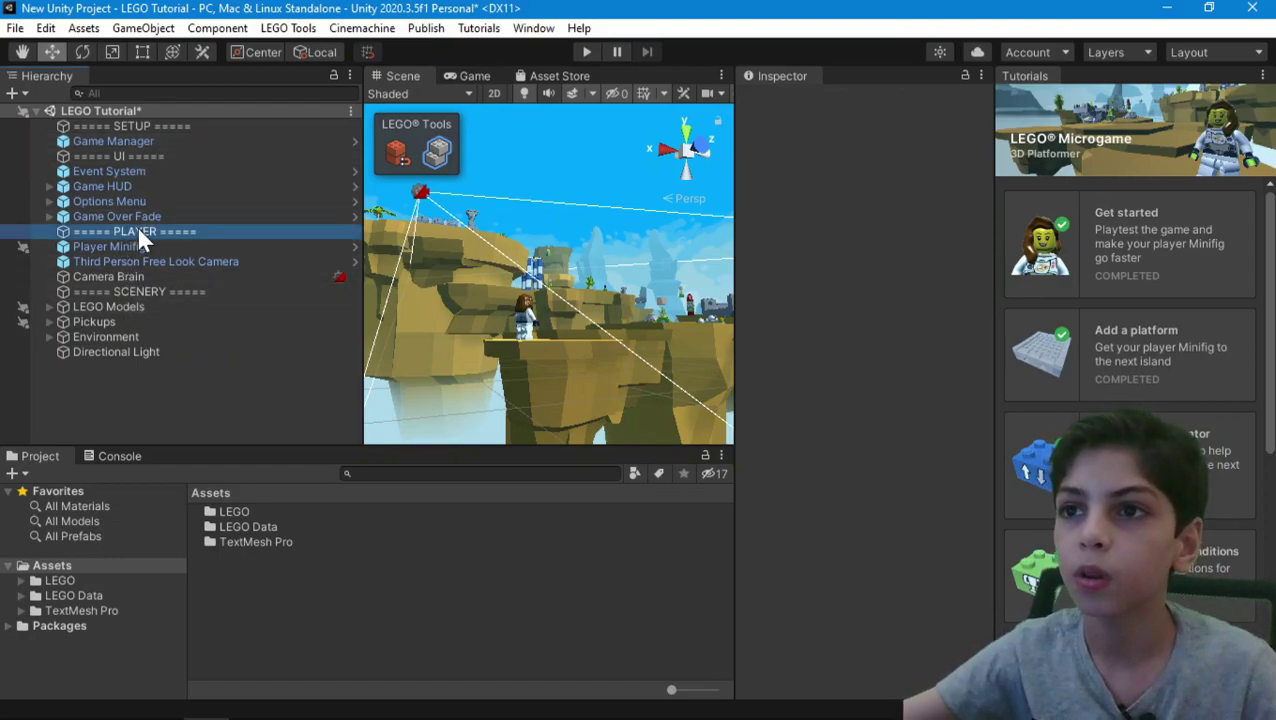
{"action": "left_click", "coordinate": [137, 230]}
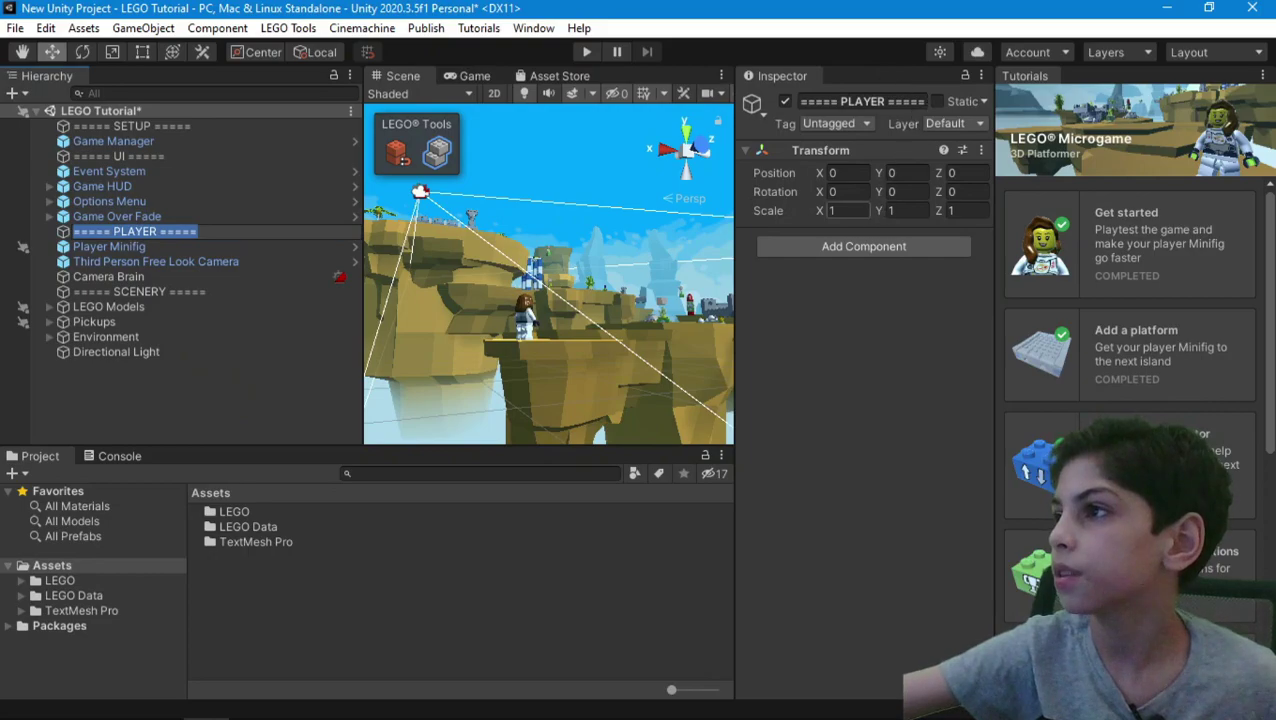
{"action": "left_click", "coordinate": [118, 275]}
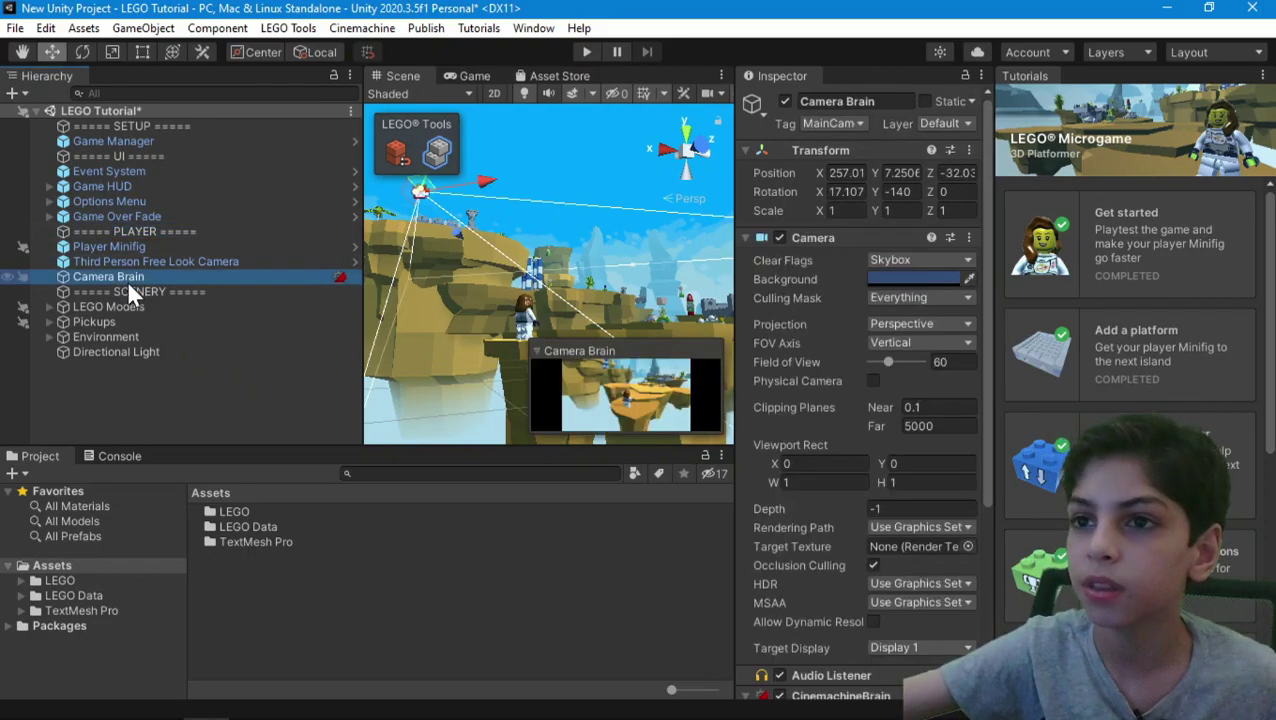
{"action": "left_click", "coordinate": [134, 309]}
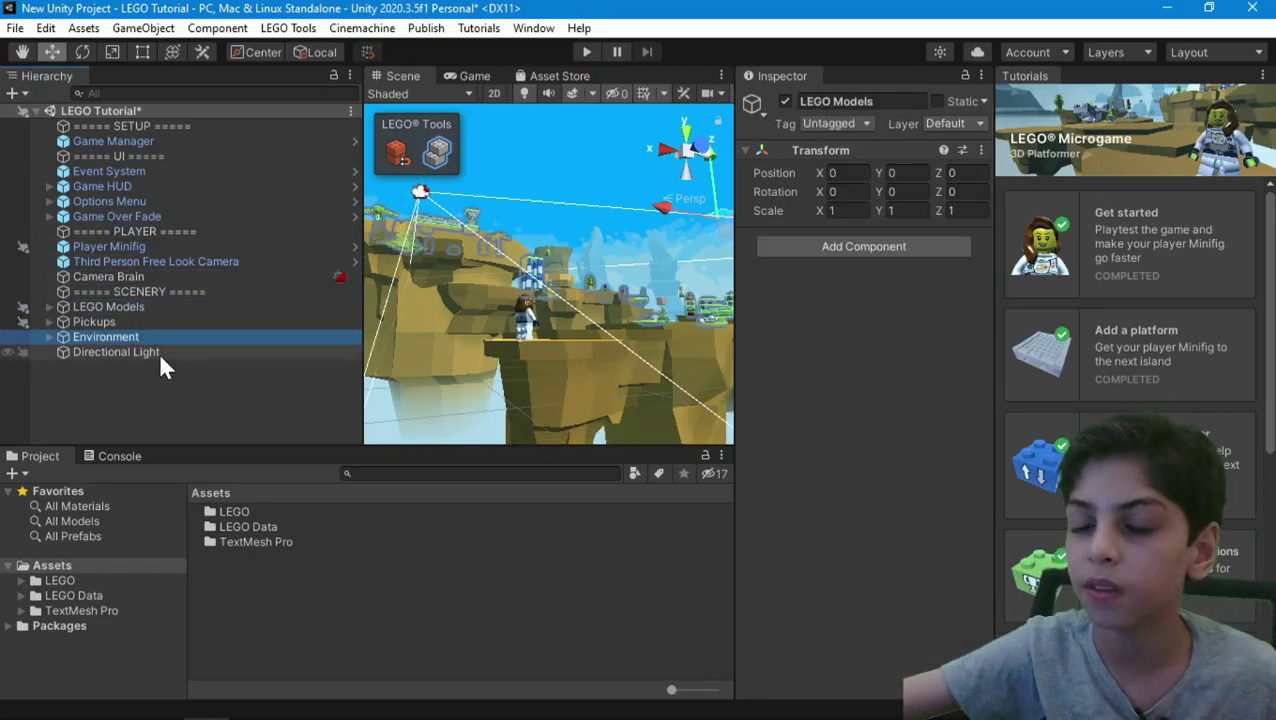
{"action": "left_click", "coordinate": [159, 352]}
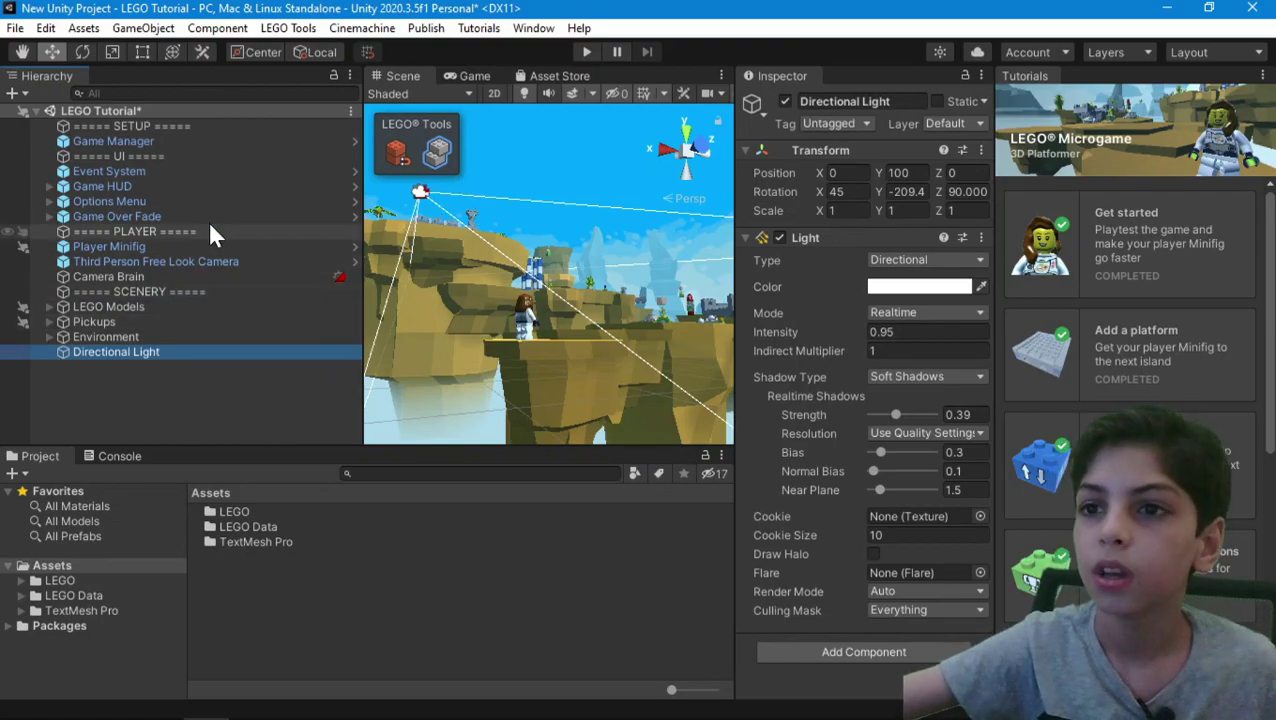
{"action": "left_click", "coordinate": [122, 127]}
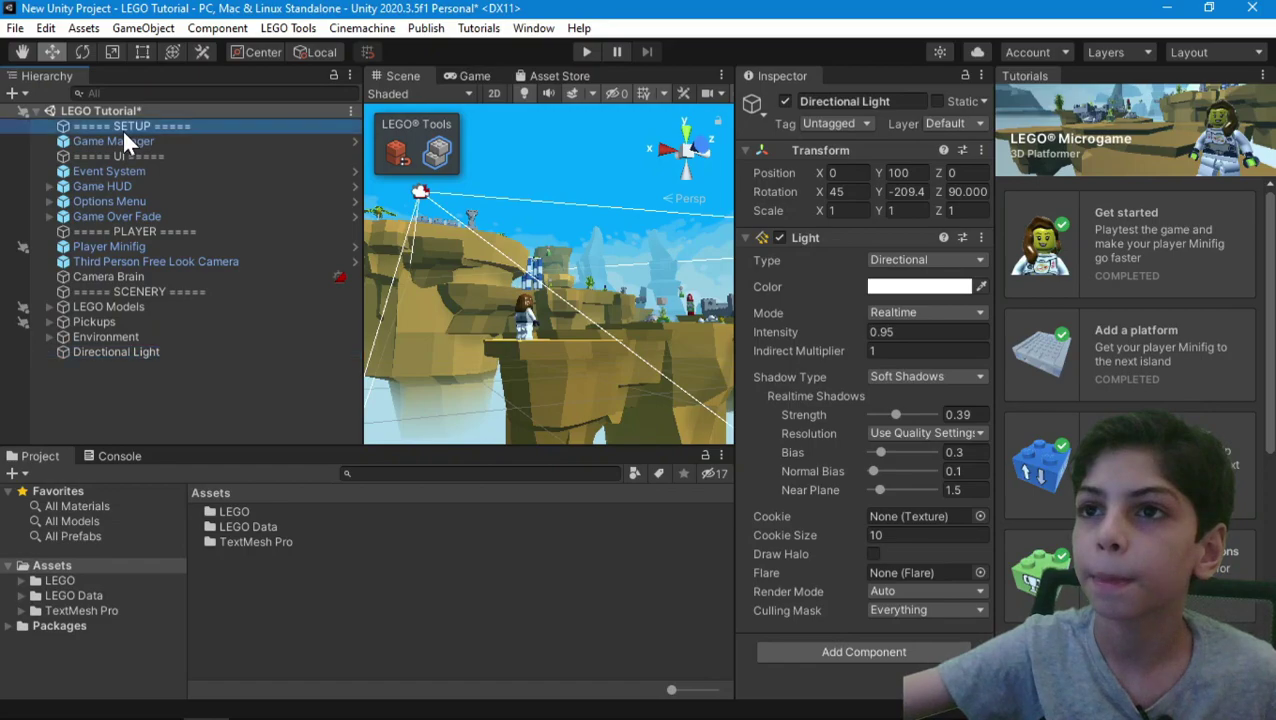
{"action": "left_click", "coordinate": [130, 140]}
{"action": "left_click", "coordinate": [150, 171]}
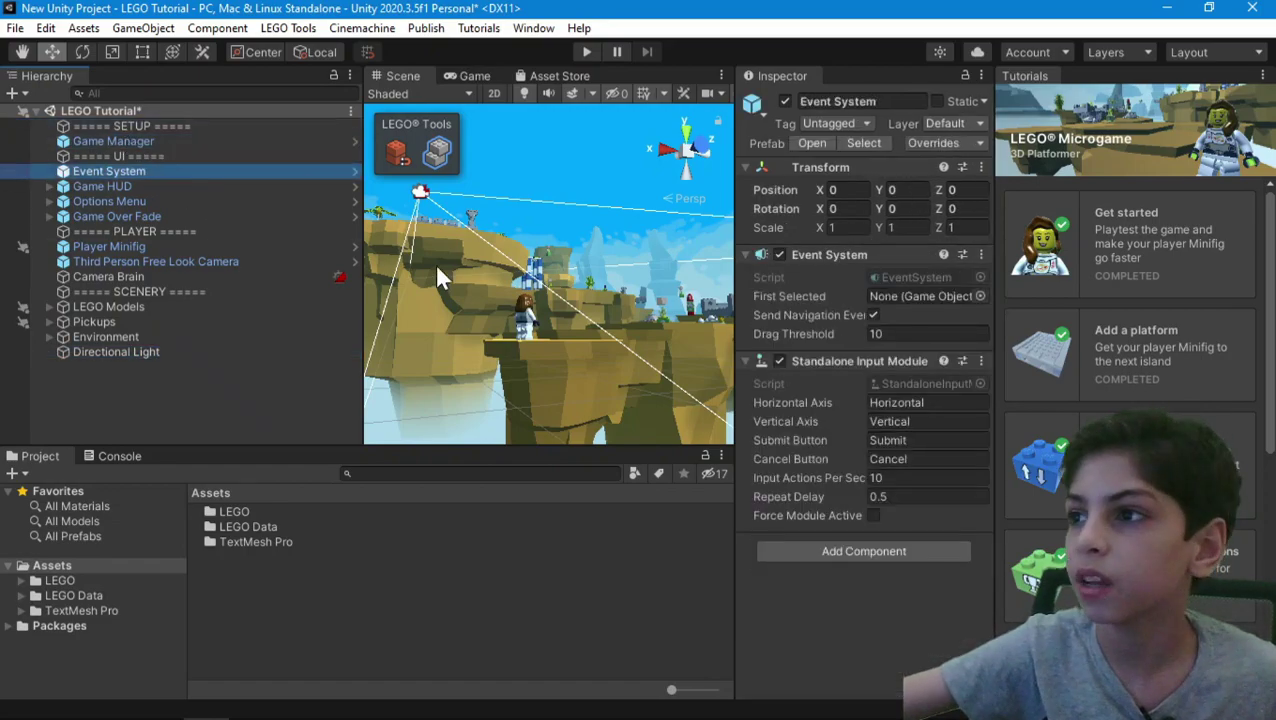
{"action": "left_click", "coordinate": [525, 317]}
{"action": "left_click", "coordinate": [525, 317]}
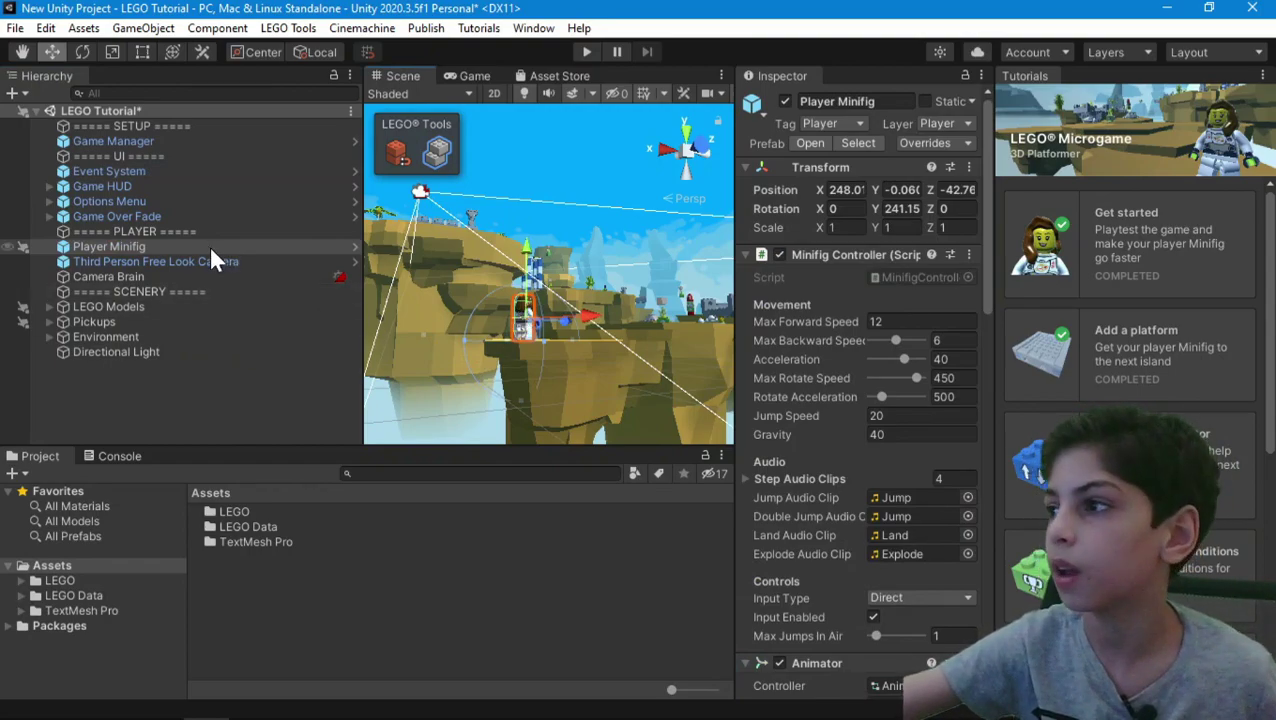
Set the Minifig Controller's Acceleration to 56 and Jump Speed to 10000, then start Play mode.
{"action": "left_click_drag", "start_coordinate": [904, 359], "coordinate": [903, 364]}
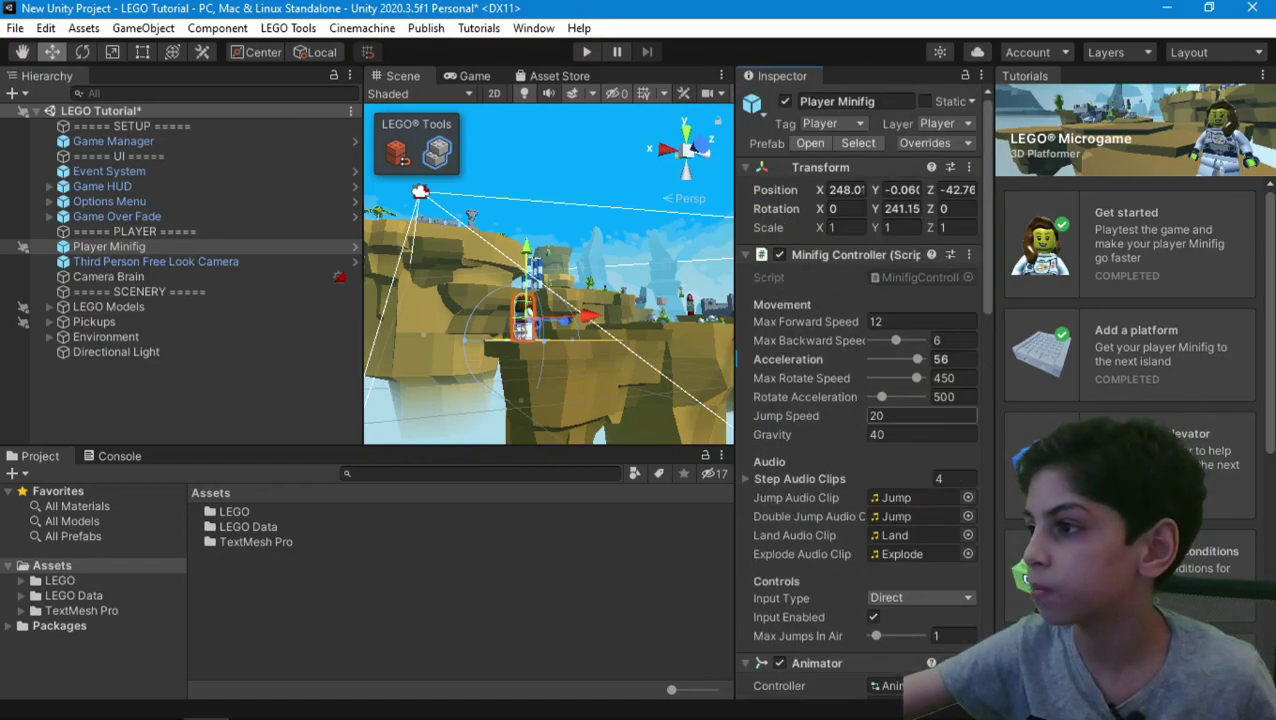
{"action": "type", "text": "10000"}
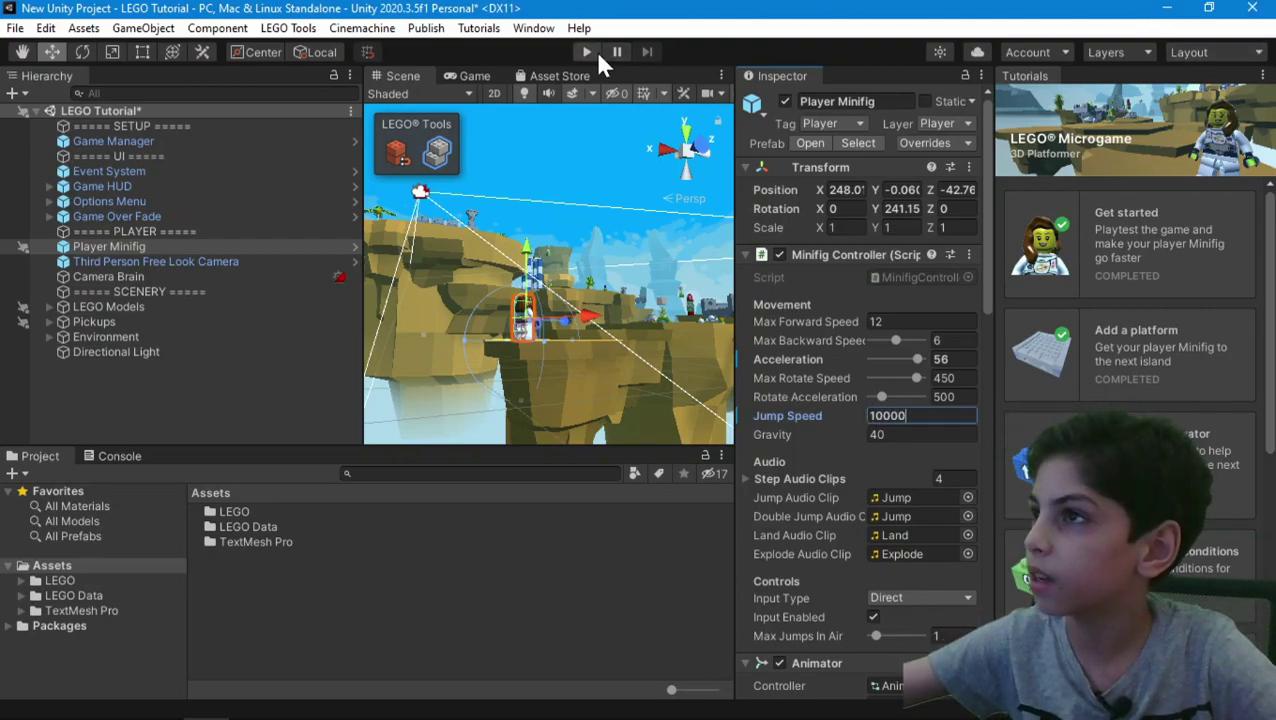
{"action": "left_click", "coordinate": [586, 52]}
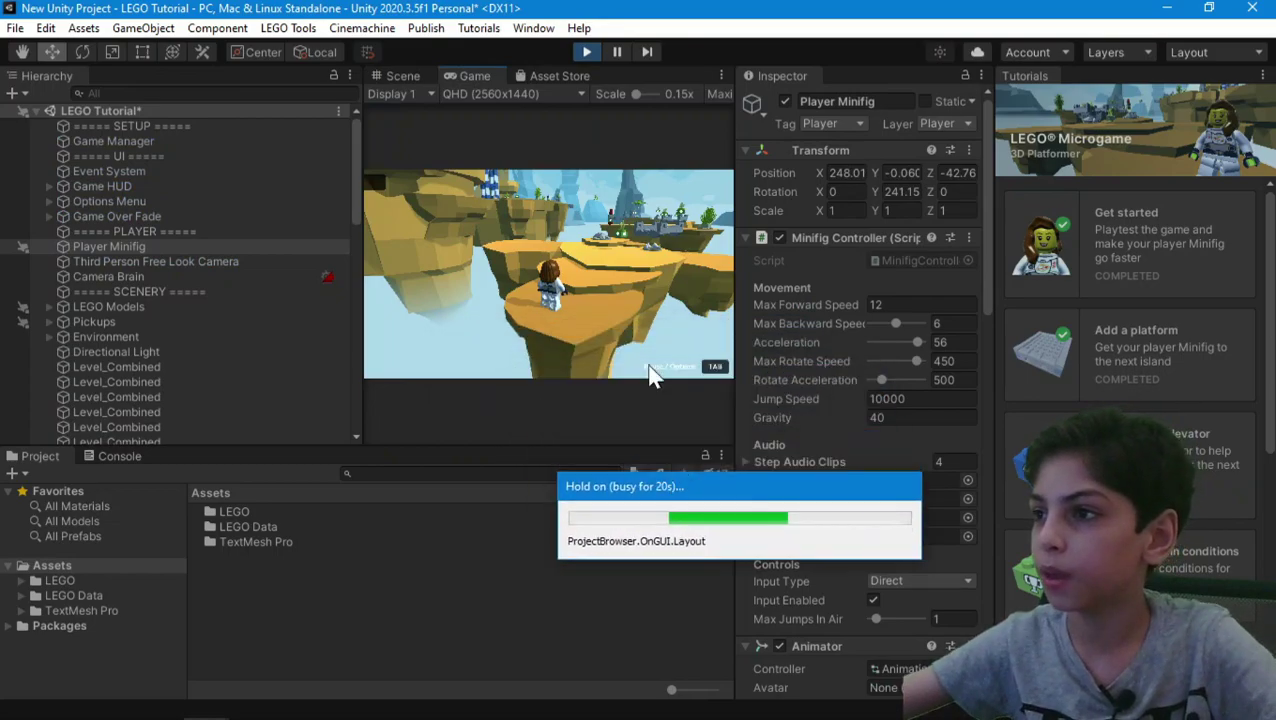
Walk the minifig forward and jump, launching it skyward to a Y position of 2781.8.
{"action": "key", "text": "w"}
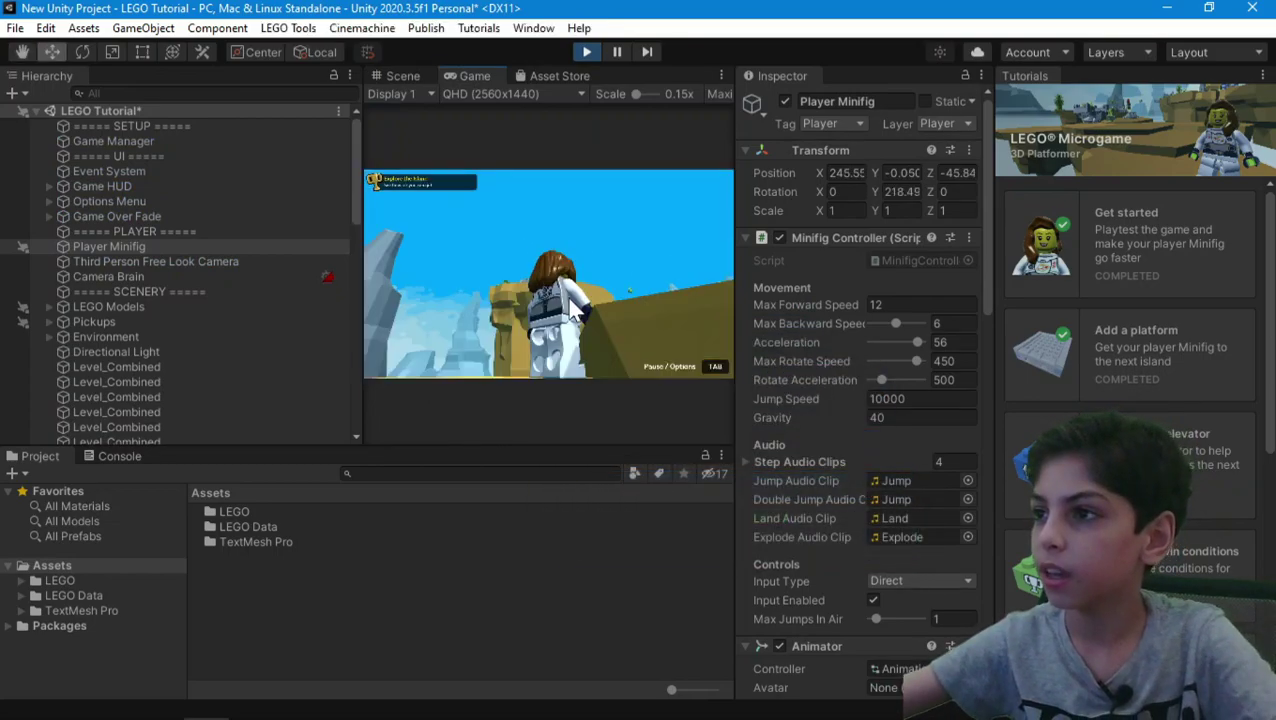
{"action": "key", "text": "space"}
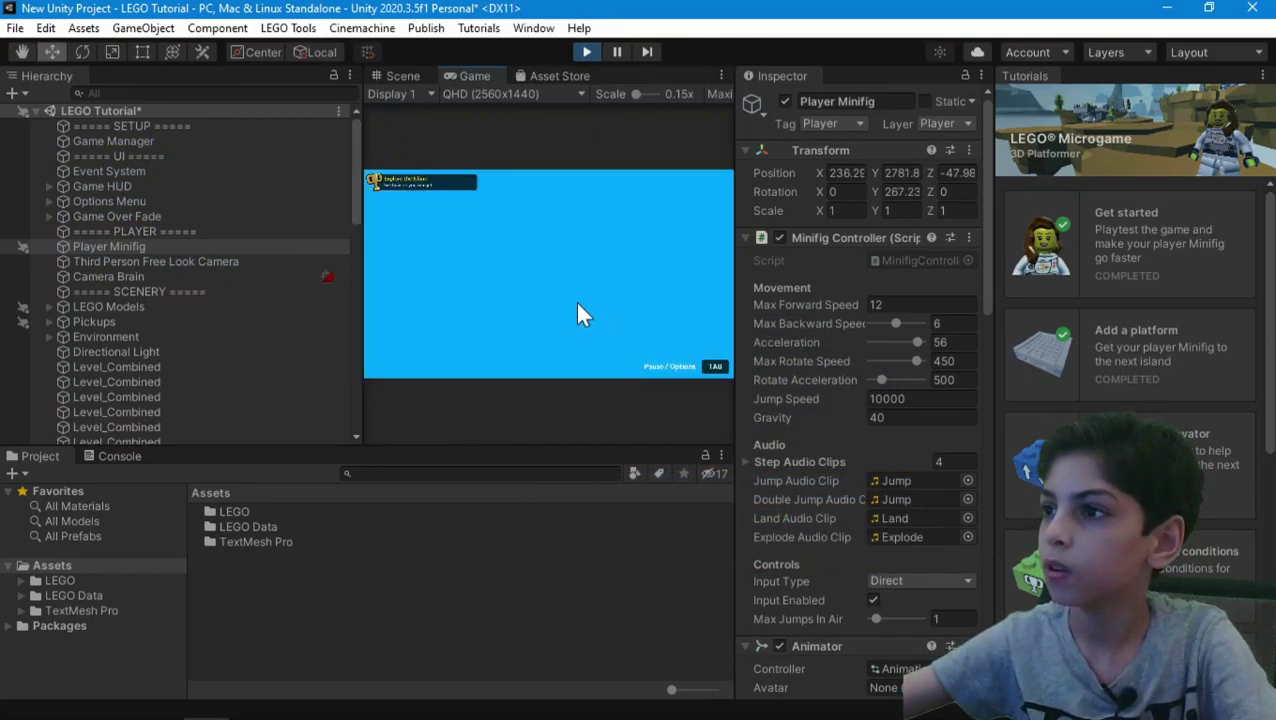